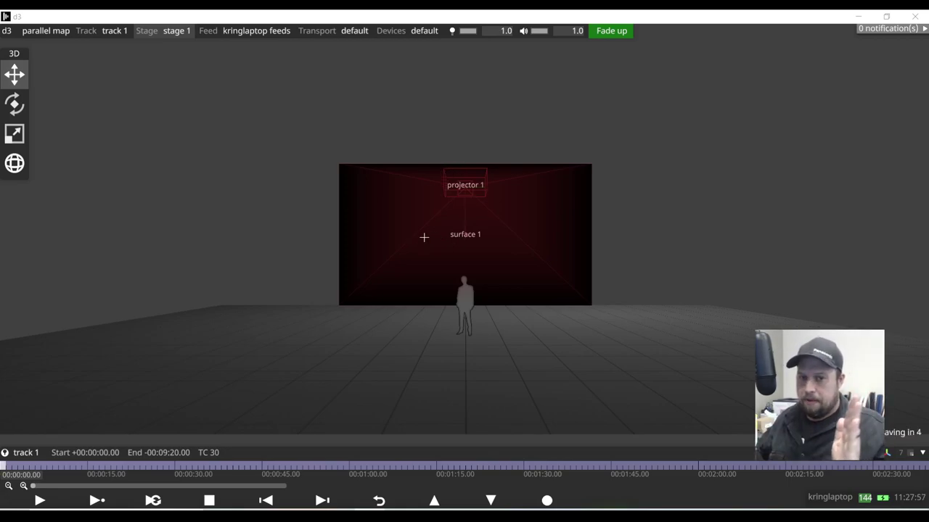
Remove the existing projection surface and projector 1 from stage 1
{"action": "left_click", "coordinate": [150, 35]}
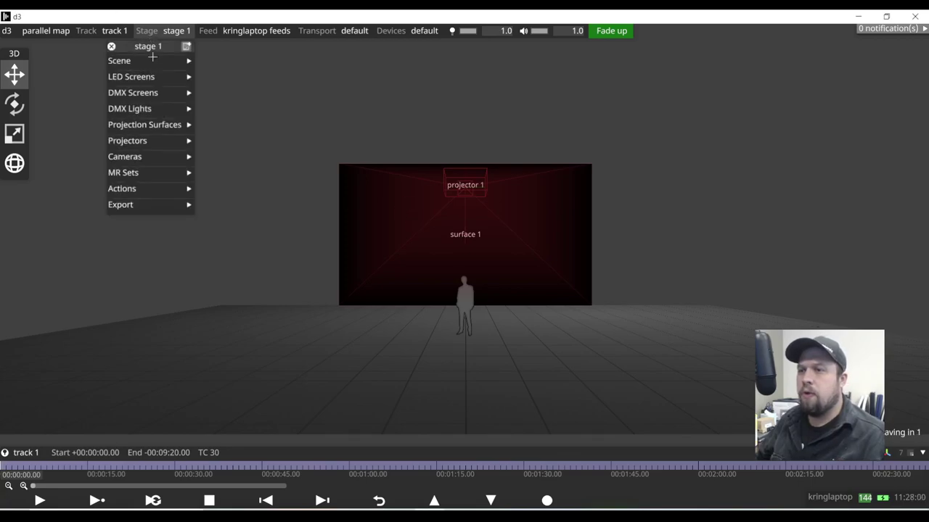
{"action": "left_click", "coordinate": [143, 125]}
{"action": "left_click_drag", "start_coordinate": [154, 150], "coordinate": [399, 211]}
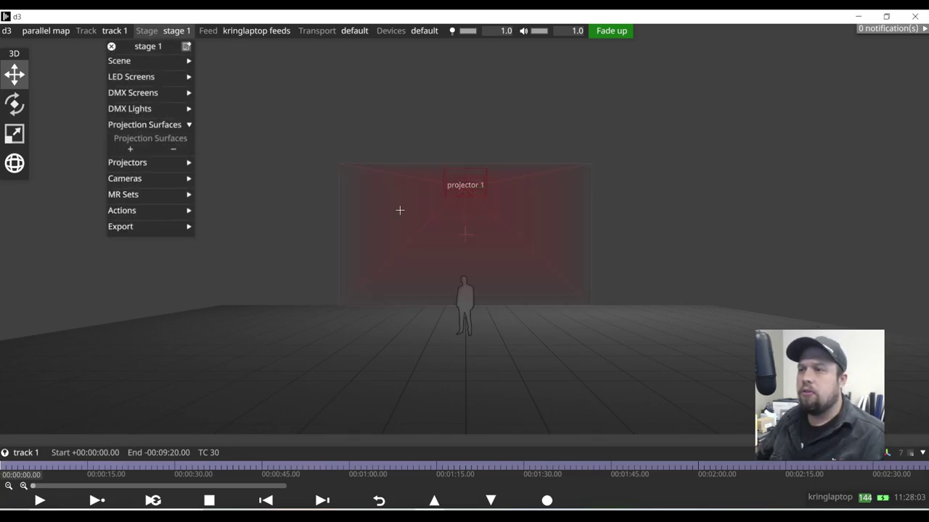
{"action": "left_click", "coordinate": [138, 125]}
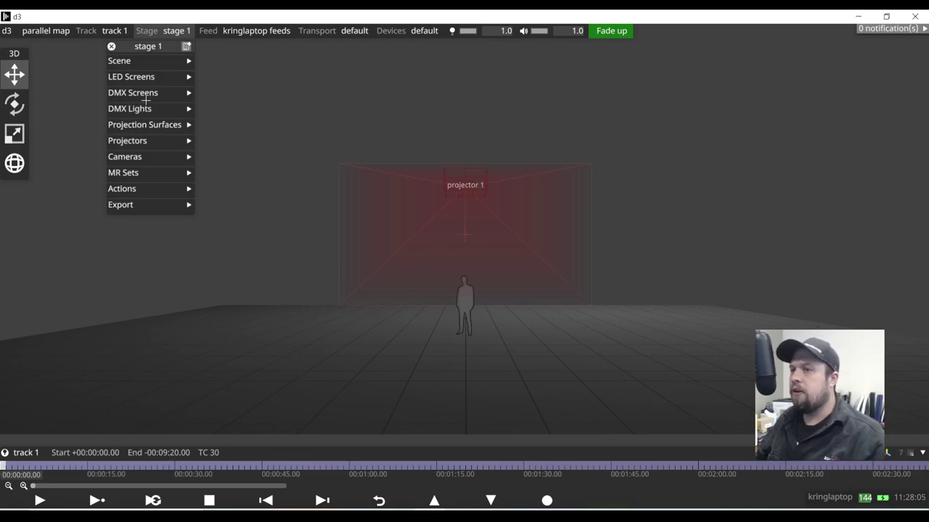
{"action": "left_click", "coordinate": [155, 141]}
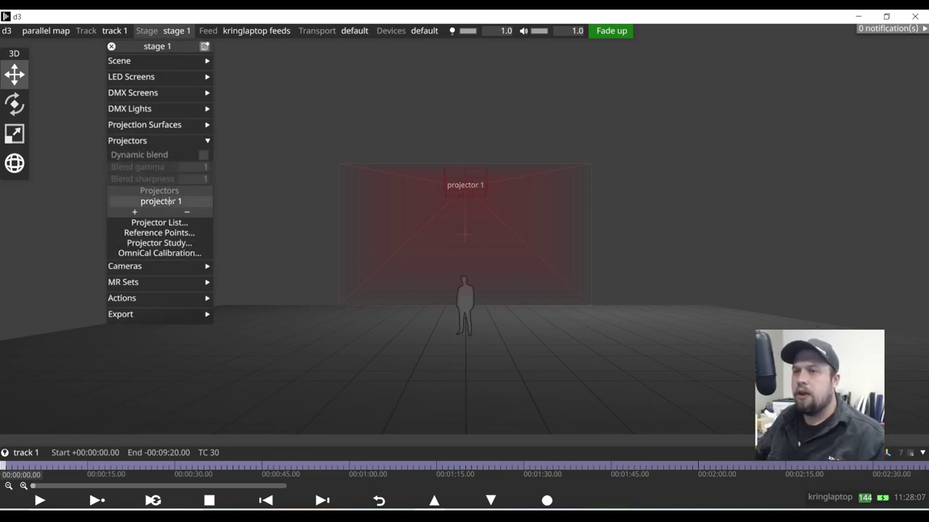
{"action": "left_click_drag", "start_coordinate": [160, 201], "coordinate": [422, 340]}
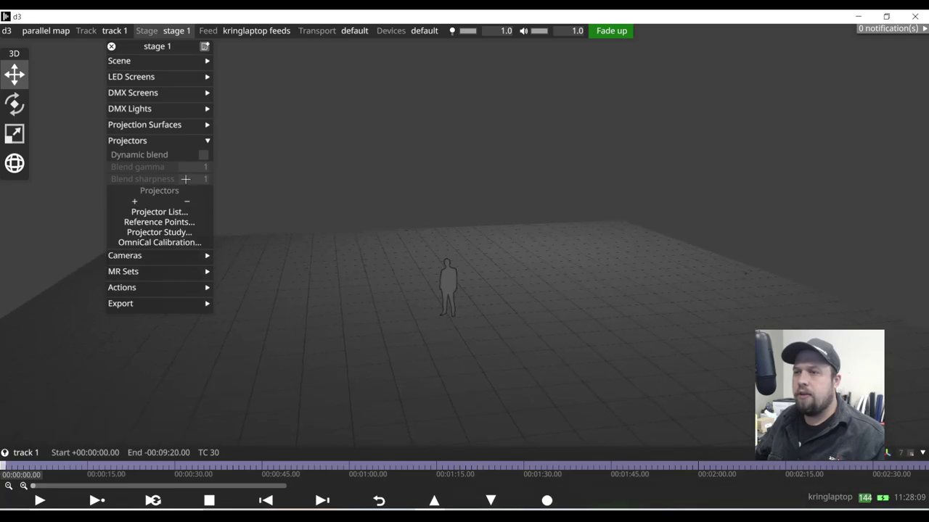
Add a new LED screen named 1 to the stage
{"action": "left_click", "coordinate": [144, 141]}
{"action": "left_click", "coordinate": [132, 77]}
{"action": "left_click", "coordinate": [130, 101]}
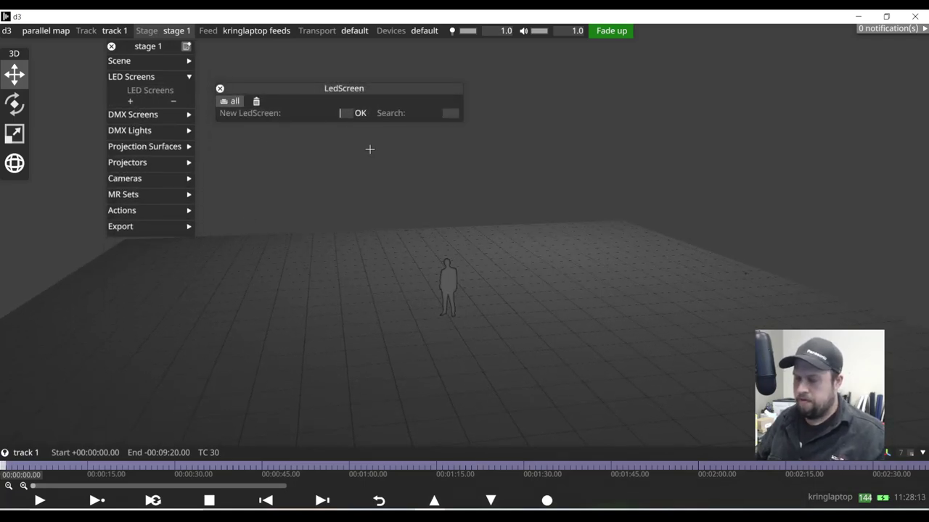
{"action": "type", "text": "1"}
{"action": "key", "text": "Return"}
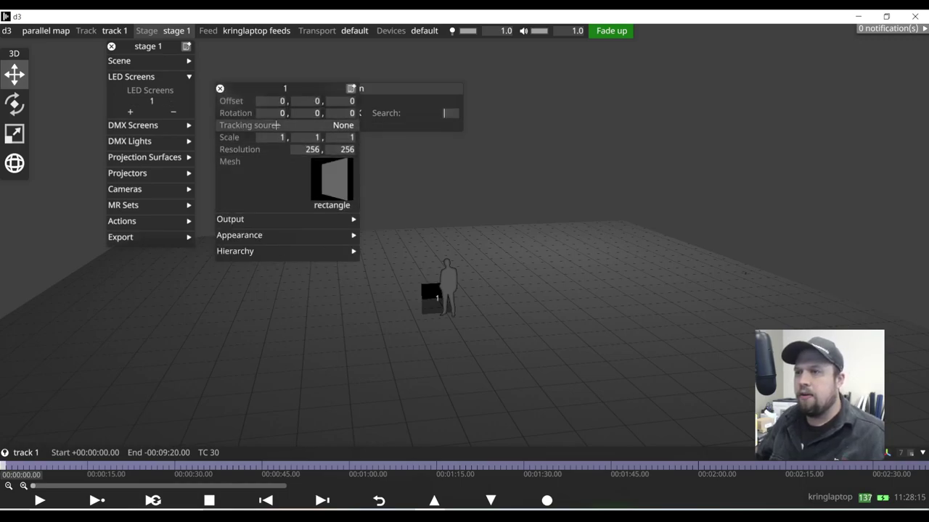
Offset LED screen 1 to -2.5 m in X and 1.4 m in Y
{"action": "left_click_drag", "start_coordinate": [271, 102], "coordinate": [272, 151]}
{"action": "left_click_drag", "start_coordinate": [314, 102], "coordinate": [315, 74]}
{"action": "left_click_drag", "start_coordinate": [259, 90], "coordinate": [173, 74]}
Scale LED screen 1 to 1 in X and 3 in Y
{"action": "left_click", "coordinate": [196, 121]}
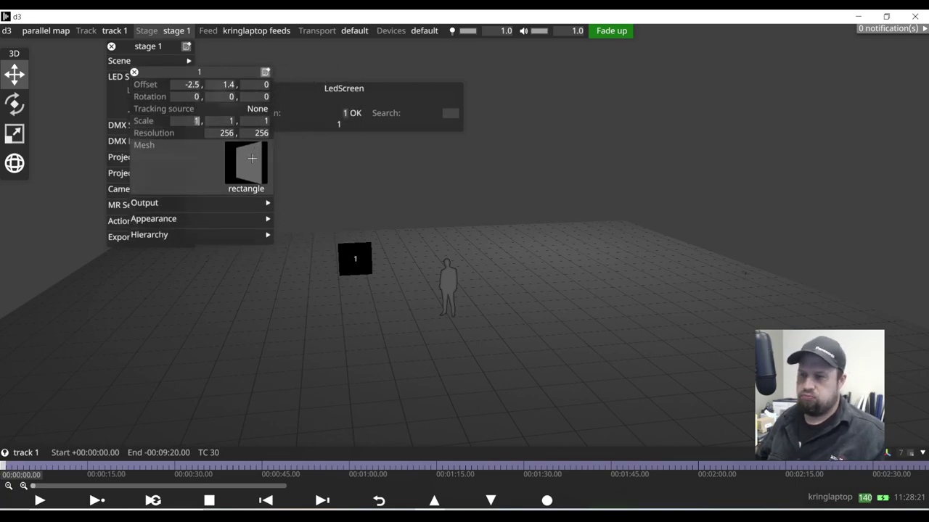
{"action": "type", "text": "3"}
{"action": "key", "text": "BackSpace"}
{"action": "type", "text": "1"}
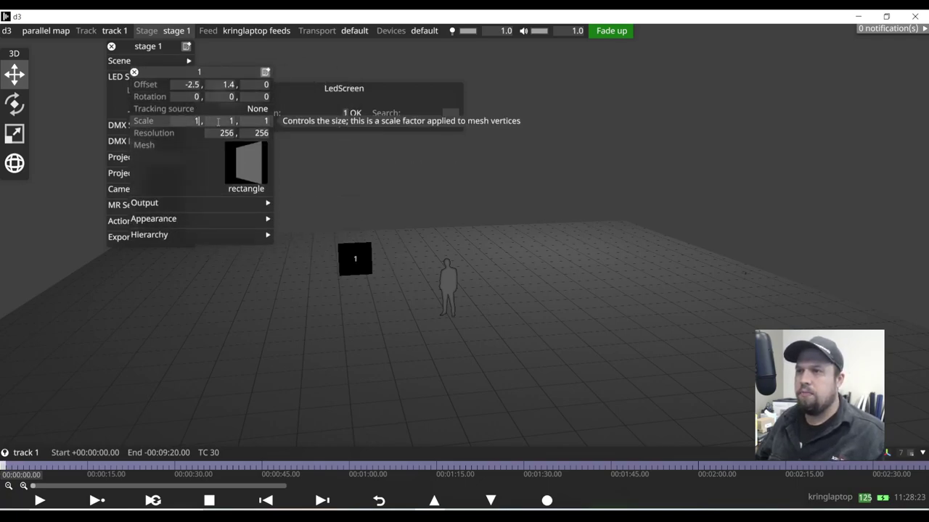
{"action": "key", "text": "BackSpace"}
{"action": "type", "text": "3"}
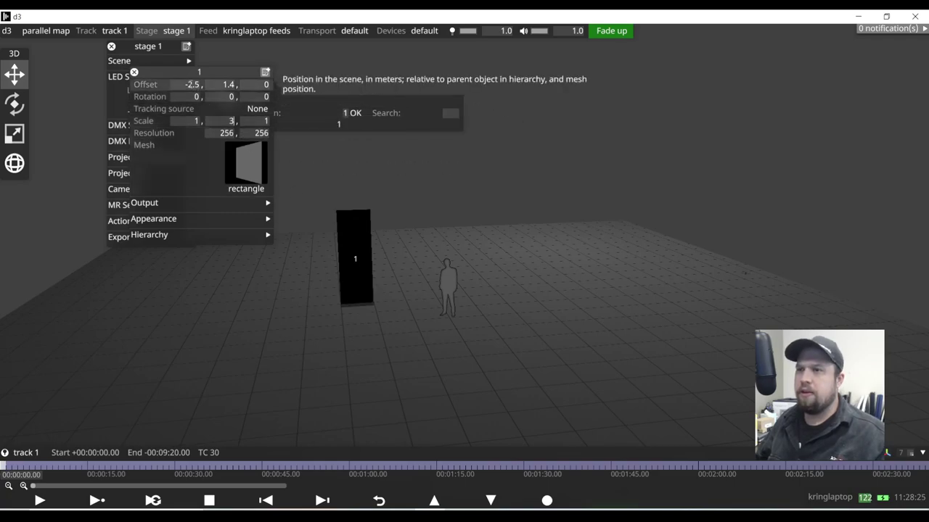
Shift LED screen 1 to an X offset of -3.5 and set its resolution to 200 by 600 pixels
{"action": "left_click_drag", "start_coordinate": [196, 88], "coordinate": [197, 104]}
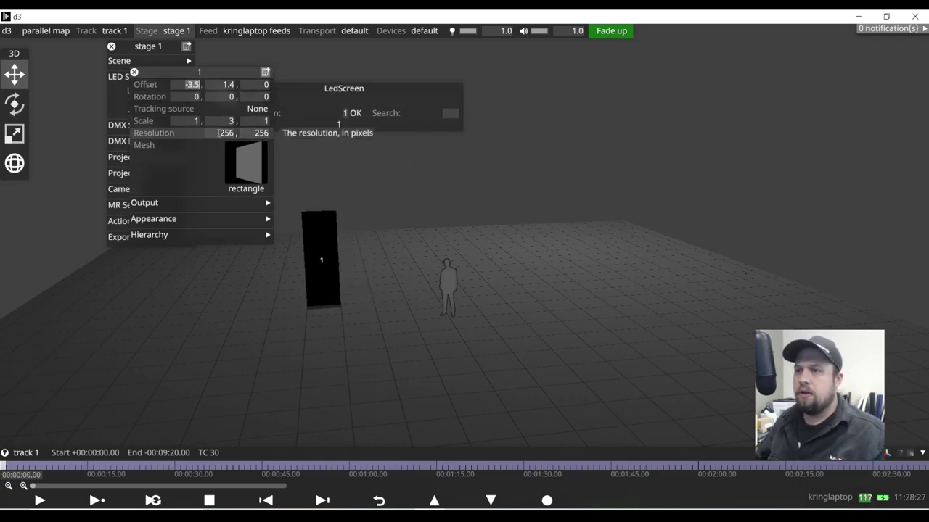
{"action": "left_click", "coordinate": [228, 133]}
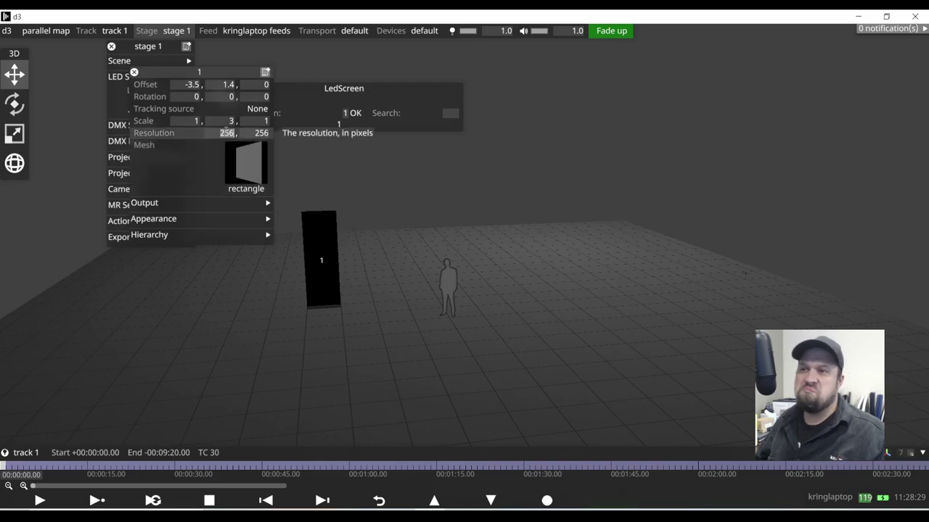
{"action": "type", "text": "200"}
{"action": "key", "text": "Tab"}
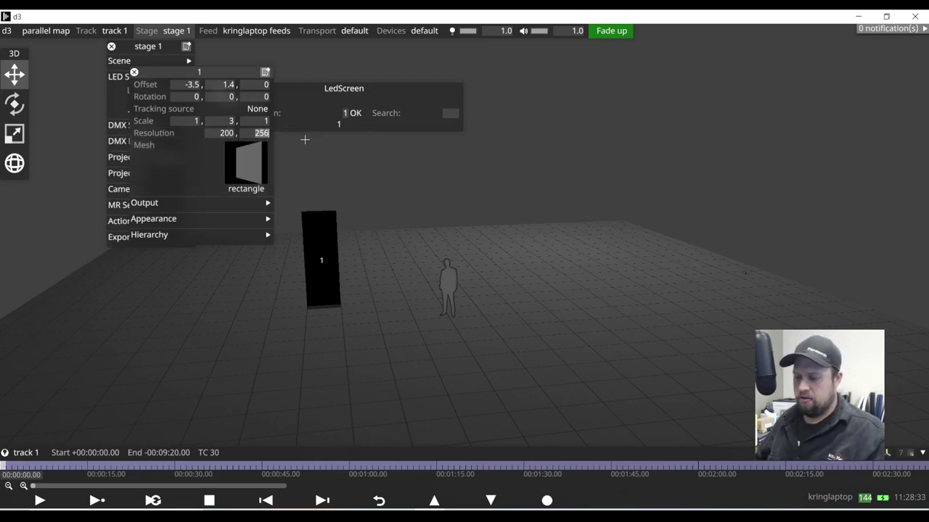
{"action": "key", "text": "Return"}
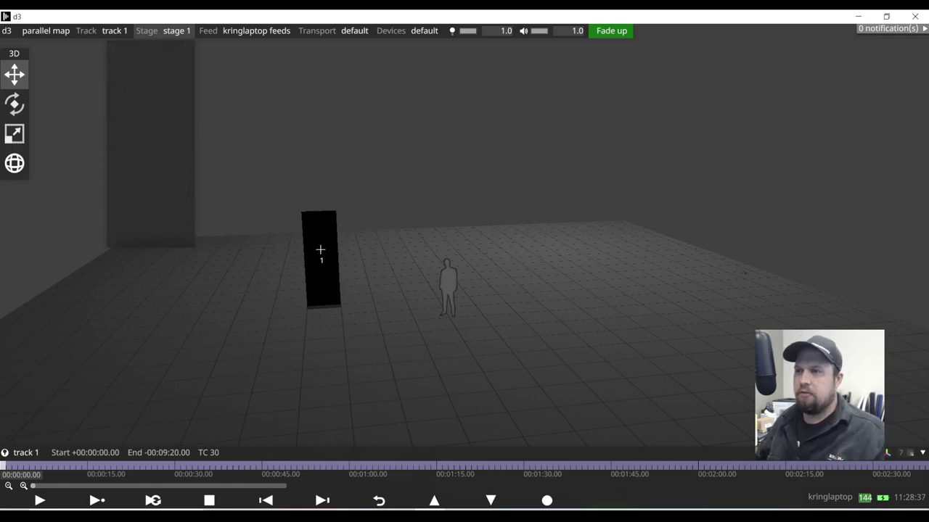
Duplicate LED screen 1 under the name 2
{"action": "left_click", "coordinate": [321, 249]}
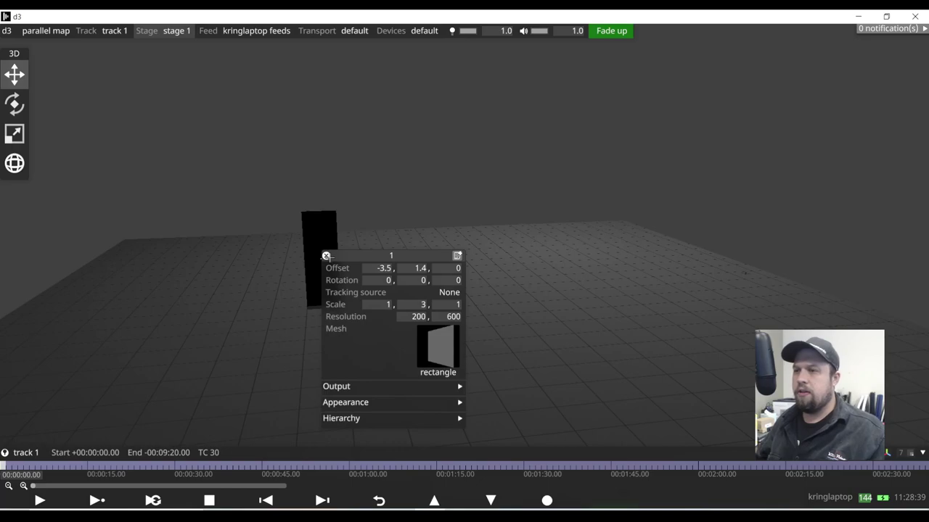
{"action": "left_click_drag", "start_coordinate": [351, 256], "coordinate": [390, 177]}
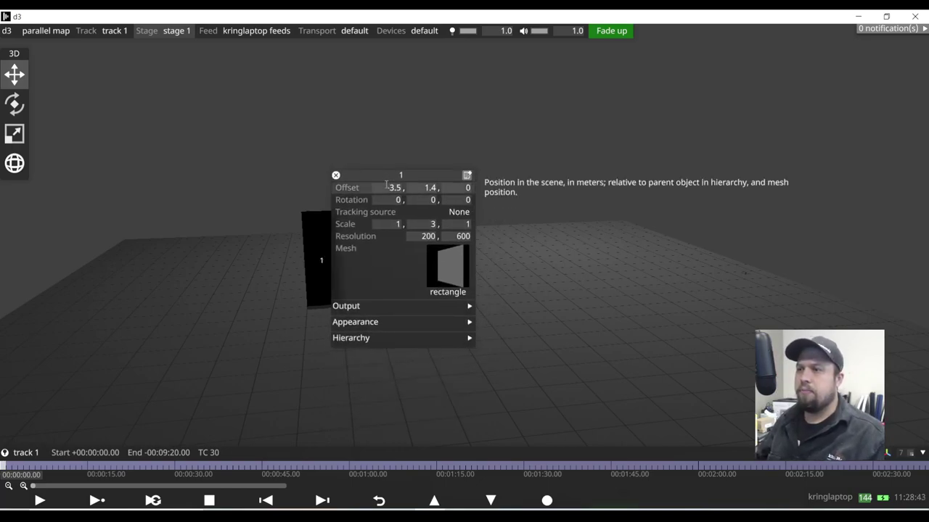
{"action": "left_click", "coordinate": [466, 175]}
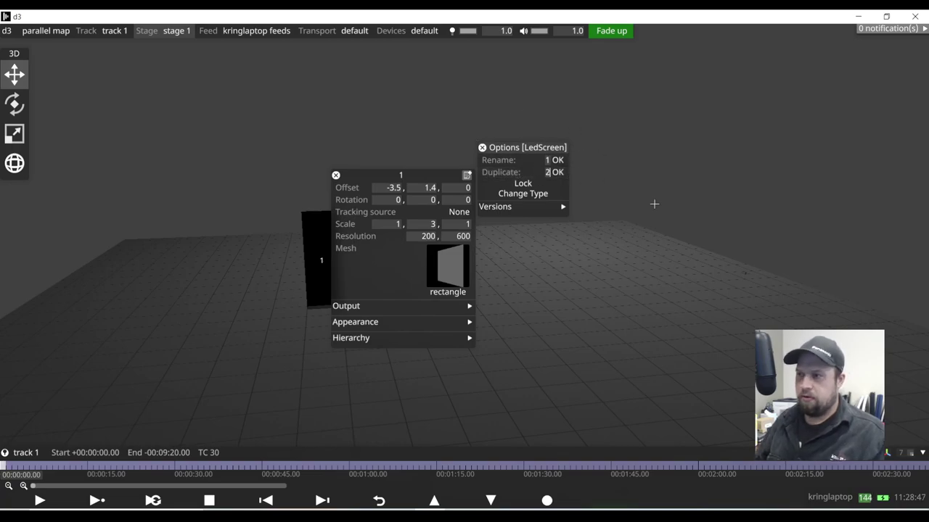
{"action": "key", "text": "Return"}
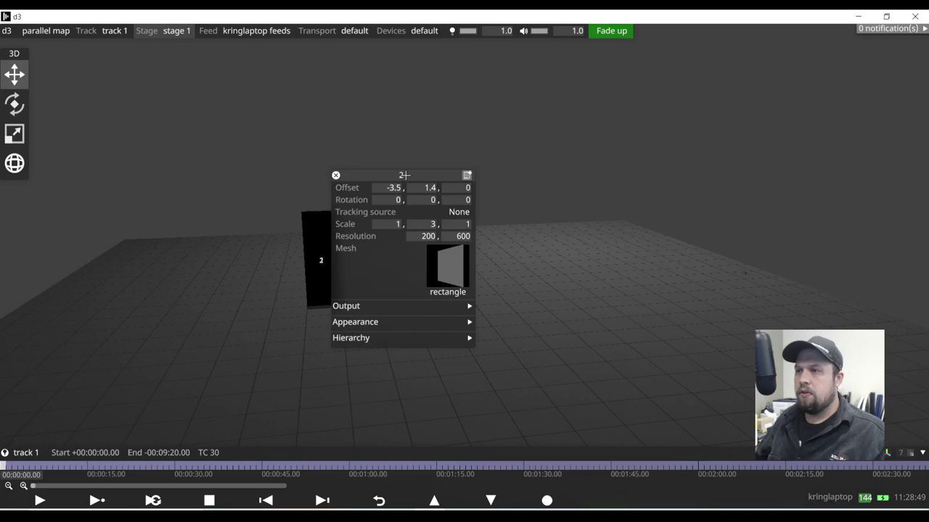
Set the X offset of LED screen 2 to -1.8 and close its settings
{"action": "left_click_drag", "start_coordinate": [404, 175], "coordinate": [527, 137]}
{"action": "left_click", "coordinate": [516, 149]}
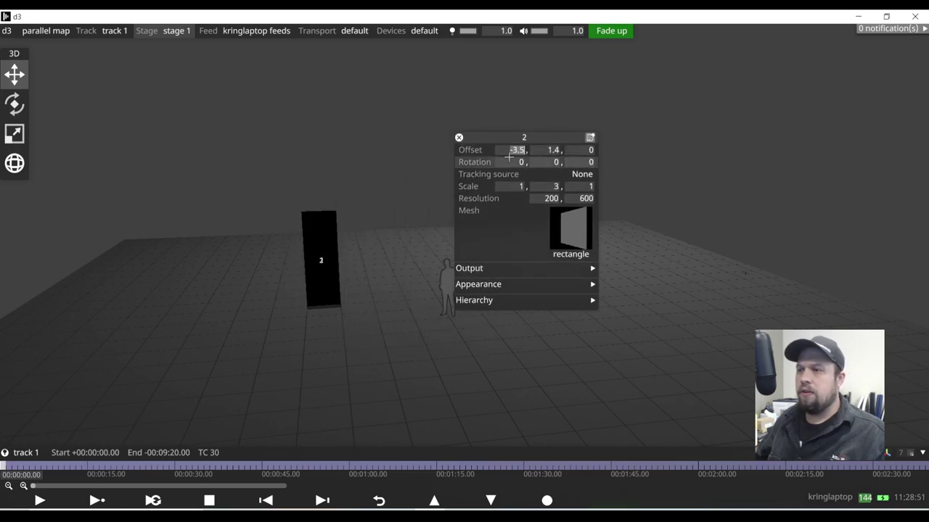
{"action": "scroll", "coordinate": [508, 157], "scroll_direction": "up", "scroll_amount": 17}
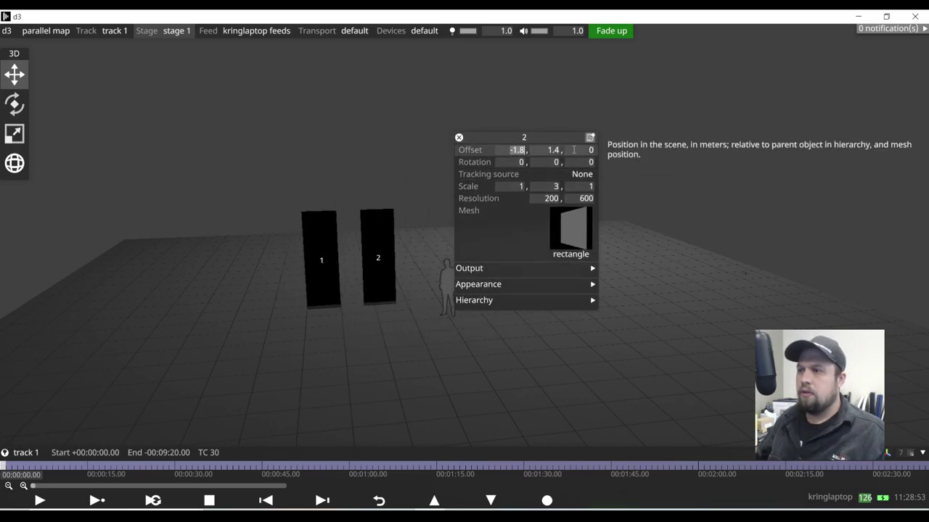
{"action": "left_click", "coordinate": [441, 176]}
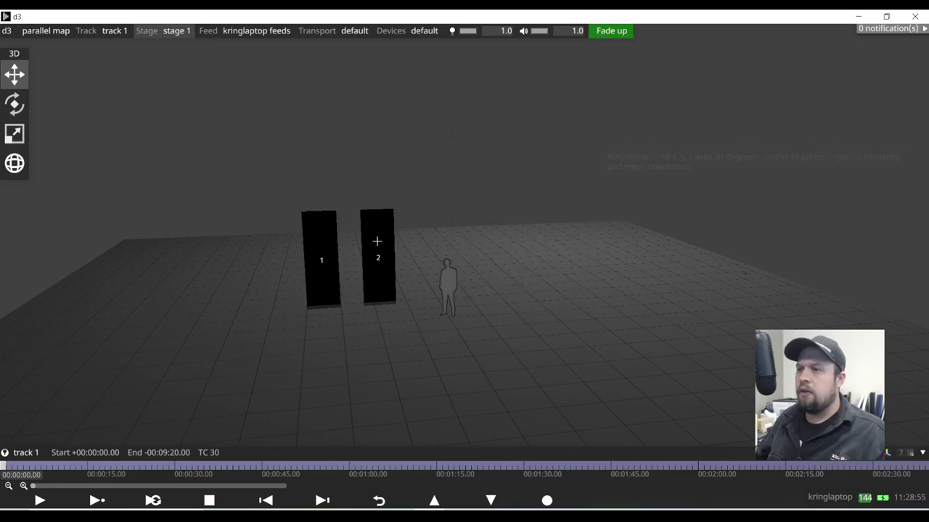
Duplicate LED screen 2 under the name 3 and set the copy's X offset to 0
{"action": "right_click", "coordinate": [378, 241]}
{"action": "right_click", "coordinate": [427, 250]}
{"action": "left_click", "coordinate": [591, 245]}
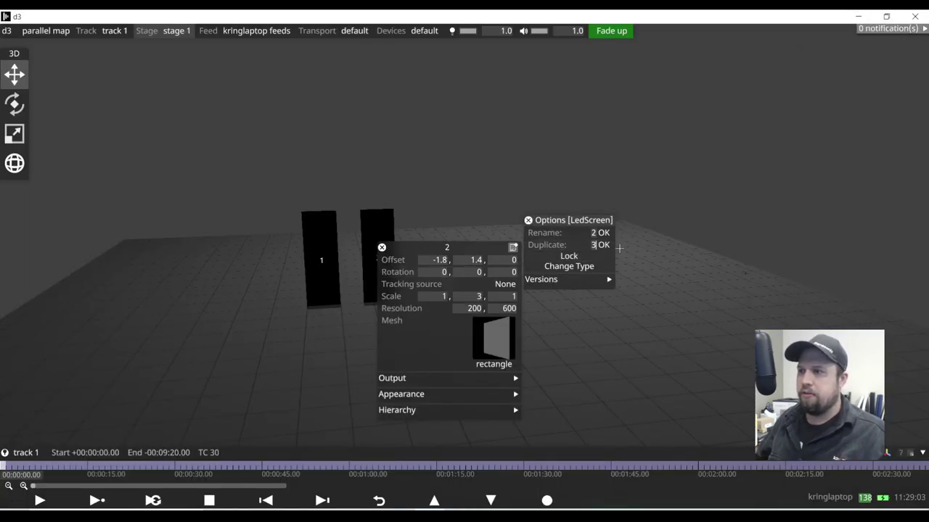
{"action": "type", "text": "3"}
{"action": "left_click", "coordinate": [603, 246]}
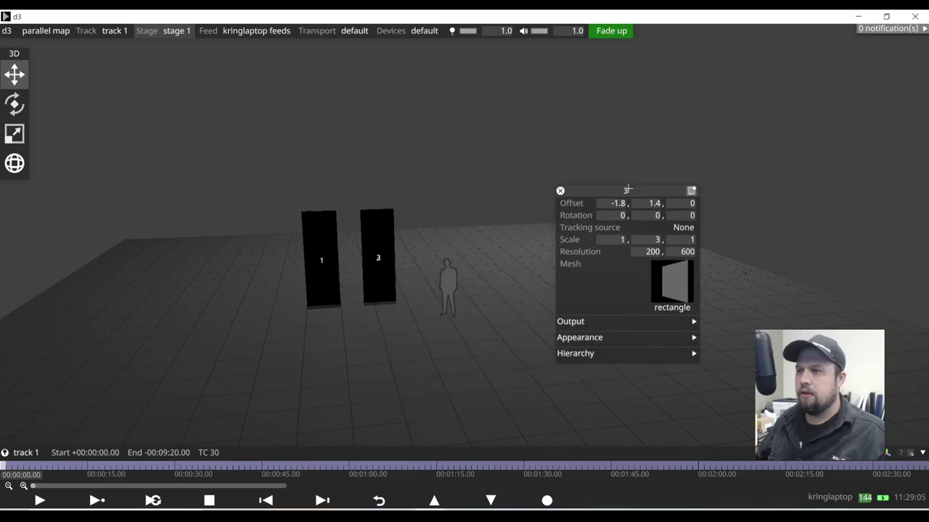
{"action": "type", "text": "0"}
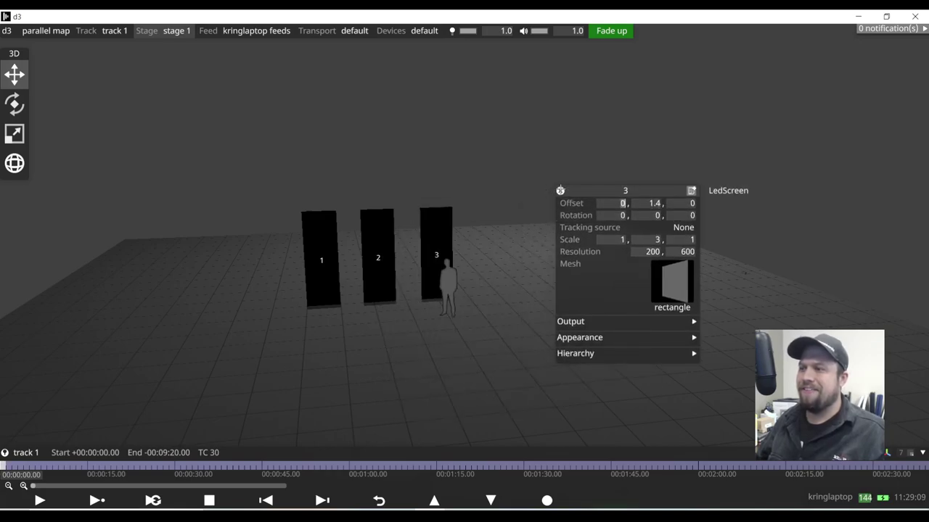
{"action": "left_click", "coordinate": [560, 190]}
Duplicate LED screen 3 under the name 4
{"action": "left_click", "coordinate": [437, 232]}
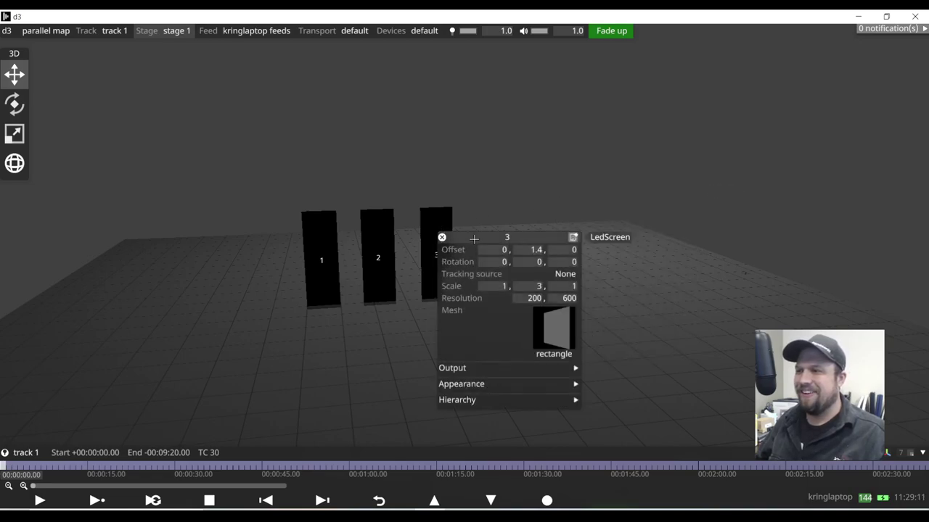
{"action": "left_click", "coordinate": [573, 237]}
{"action": "left_click", "coordinate": [654, 233]}
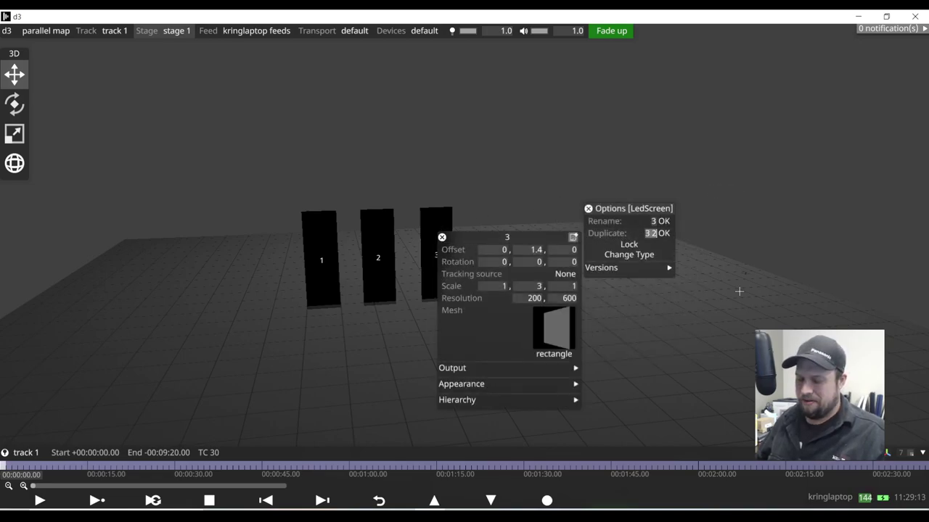
{"action": "key", "text": "Return"}
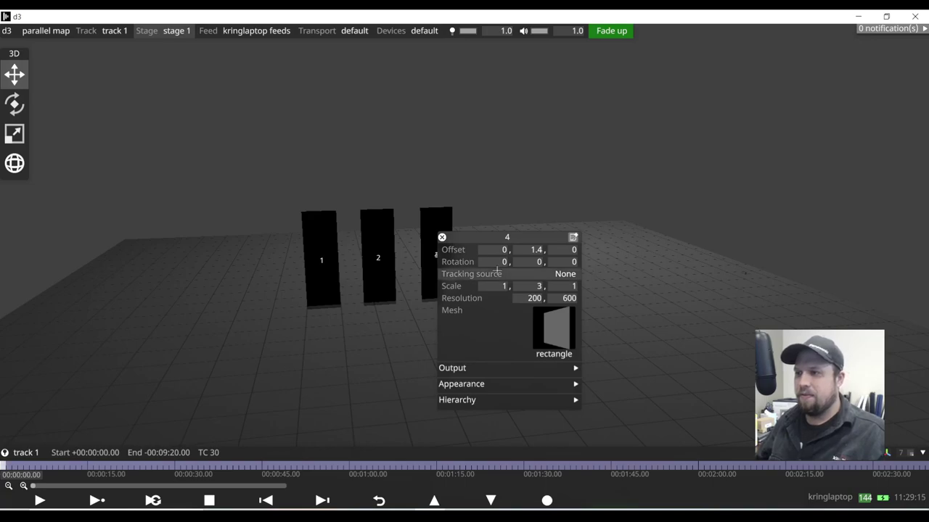
Set the X offset of LED screen 4 to about 2.1 and close its settings
{"action": "left_click", "coordinate": [492, 247]}
{"action": "scroll", "coordinate": [490, 247], "scroll_direction": "up", "scroll_amount": 16}
{"action": "scroll", "coordinate": [486, 260], "scroll_direction": "up", "scroll_amount": 6}
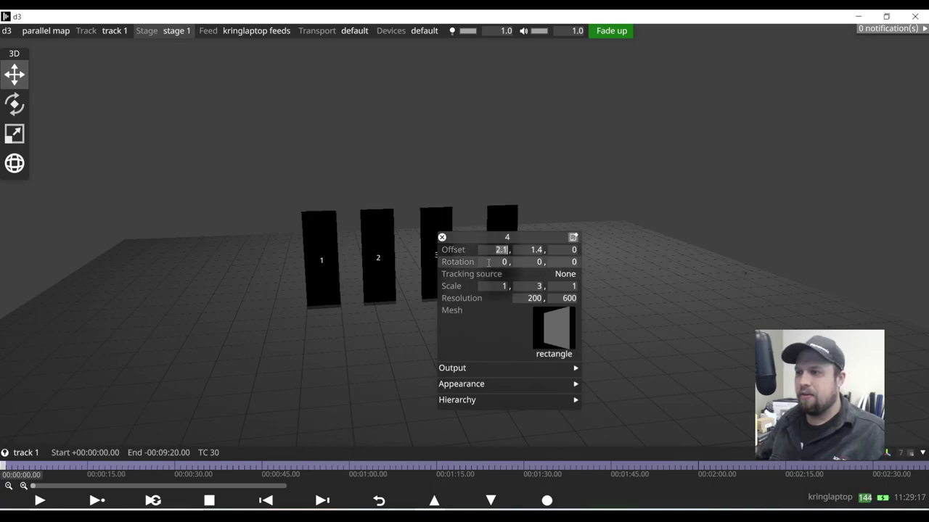
{"action": "scroll", "coordinate": [486, 261], "scroll_direction": "down", "scroll_amount": 1}
{"action": "left_click", "coordinate": [443, 237]}
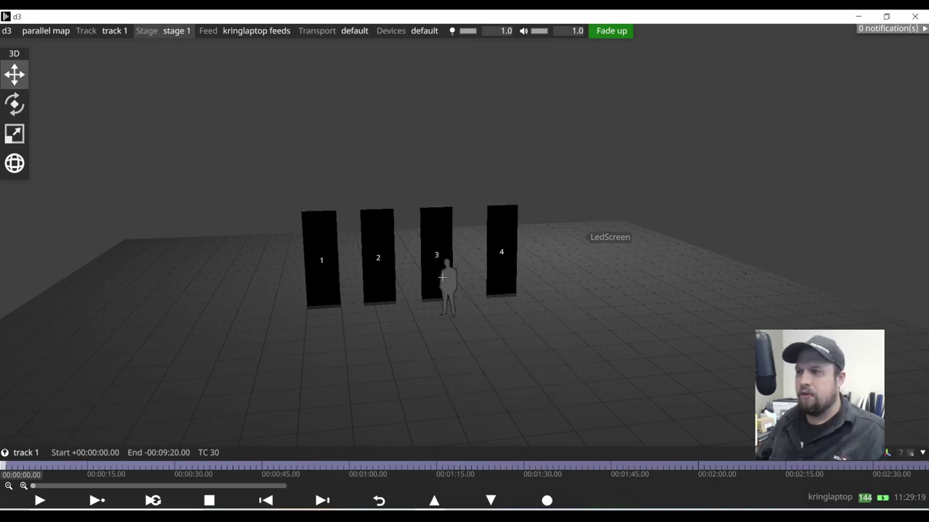
Move the human figure along the X axis, well clear of the LED screens beyond screen 4
{"action": "scroll", "coordinate": [445, 296], "scroll_direction": "up", "scroll_amount": 3}
{"action": "left_click", "coordinate": [442, 305]}
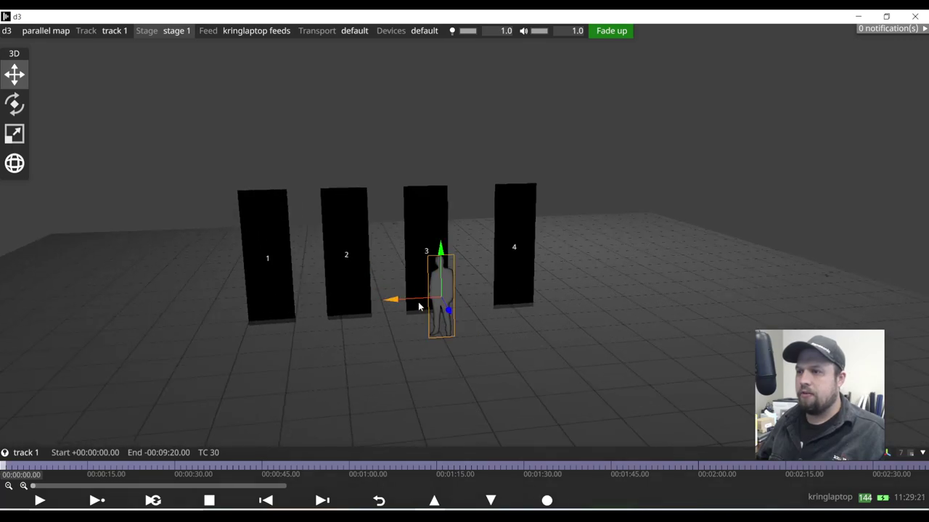
{"action": "left_click_drag", "start_coordinate": [392, 303], "coordinate": [732, 263]}
Nudge LED screen 4 slightly along the X axis towards screen 3 to even out the spacing
{"action": "mouse_move", "coordinate": [377, 334]}
{"action": "left_mouse_down"}
{"action": "mouse_move", "coordinate": [400, 298]}
{"action": "mouse_move", "coordinate": [370, 331]}
{"action": "left_mouse_up"}
{"action": "left_click", "coordinate": [525, 250]}
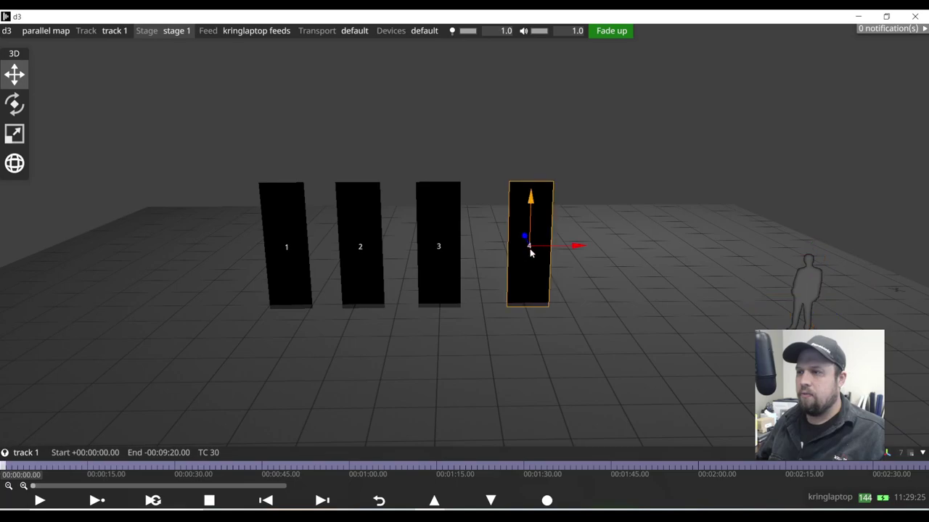
{"action": "left_click_drag", "start_coordinate": [571, 250], "coordinate": [563, 250]}
Select all four LED screens together, raise them along the Y axis so they float above the floor, and deselect them
{"action": "left_click_drag", "start_coordinate": [521, 343], "coordinate": [436, 350]}
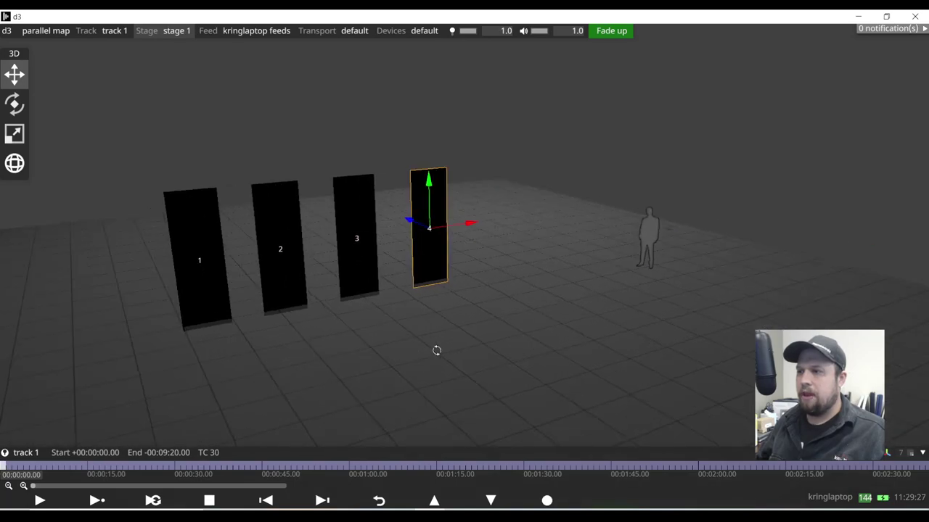
{"action": "left_click_drag", "start_coordinate": [276, 161], "coordinate": [377, 276]}
{"action": "scroll", "coordinate": [377, 276], "scroll_direction": "up", "scroll_amount": 3}
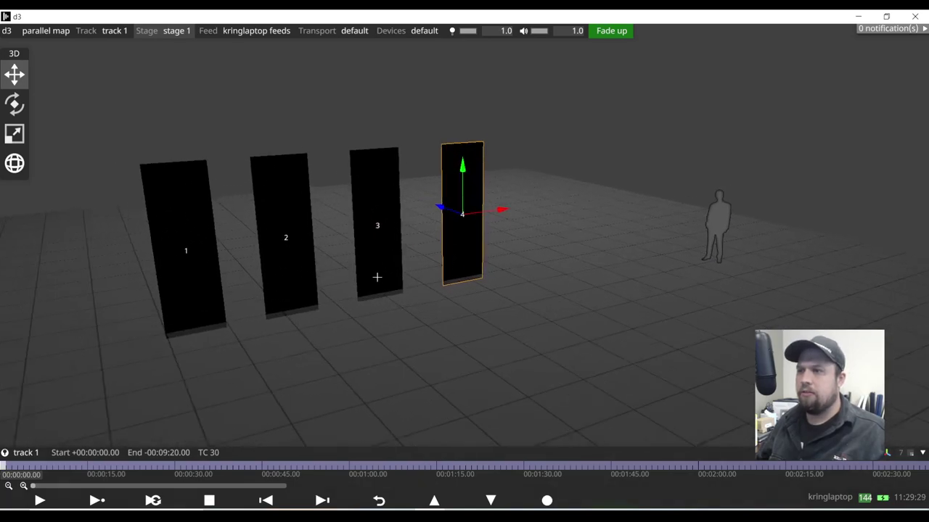
{"action": "left_click", "coordinate": [552, 207]}
{"action": "left_click_drag", "start_coordinate": [552, 208], "coordinate": [570, 184]}
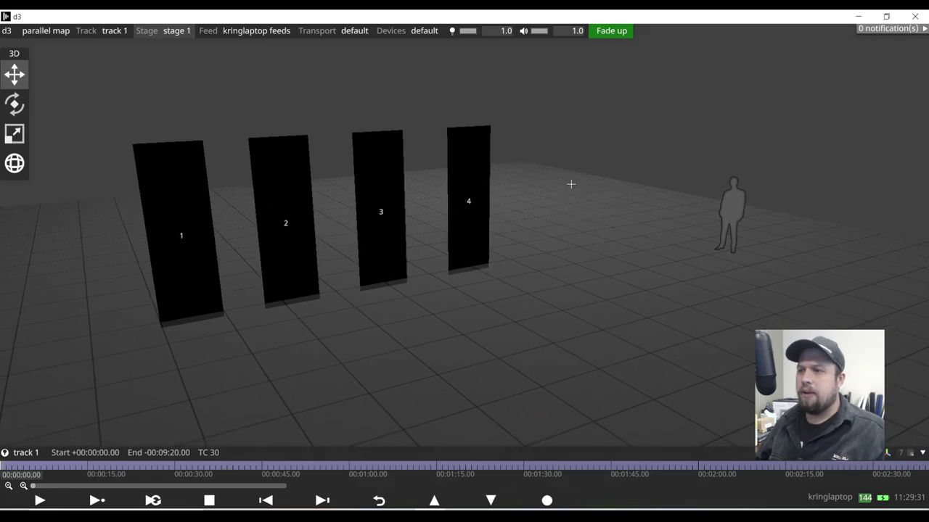
{"action": "left_click", "coordinate": [208, 234]}
{"action": "left_click", "coordinate": [287, 209], "text": "shift"}
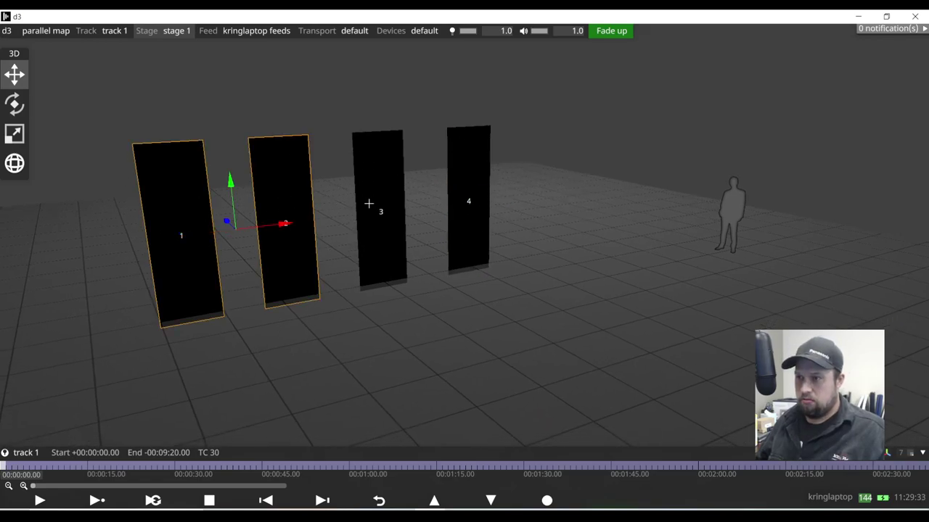
{"action": "left_click", "coordinate": [374, 179], "text": "shift"}
{"action": "left_click", "coordinate": [472, 180], "text": "shift"}
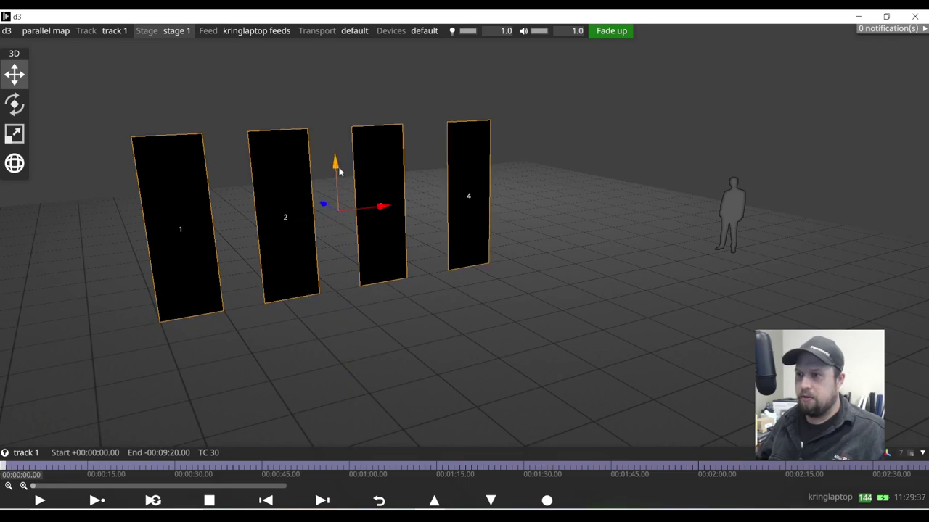
{"action": "left_click_drag", "start_coordinate": [335, 173], "coordinate": [336, 130]}
{"action": "left_click", "coordinate": [532, 173]}
{"action": "scroll", "coordinate": [532, 173], "scroll_direction": "down", "scroll_amount": 2}
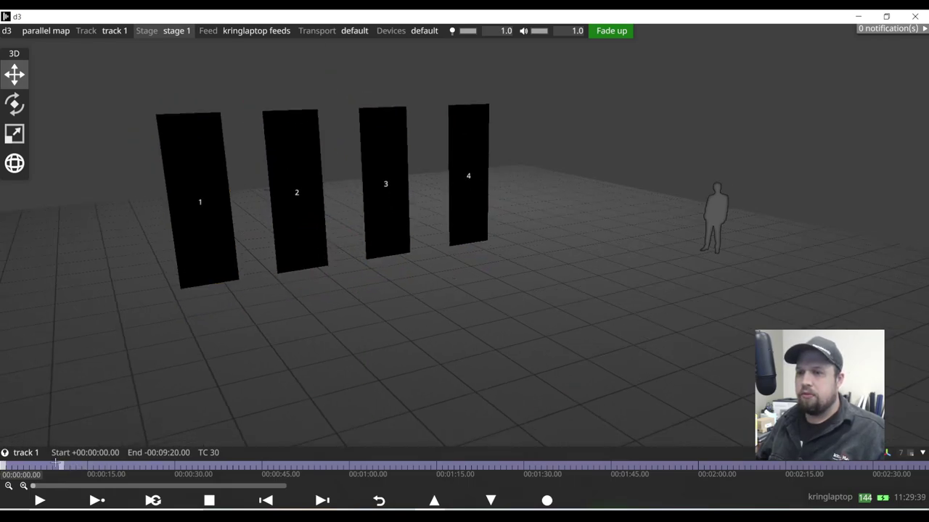
Add a Video layer to track 1 starting at 00:00:30.00, dismissing the mail notification
{"action": "left_click", "coordinate": [177, 465]}
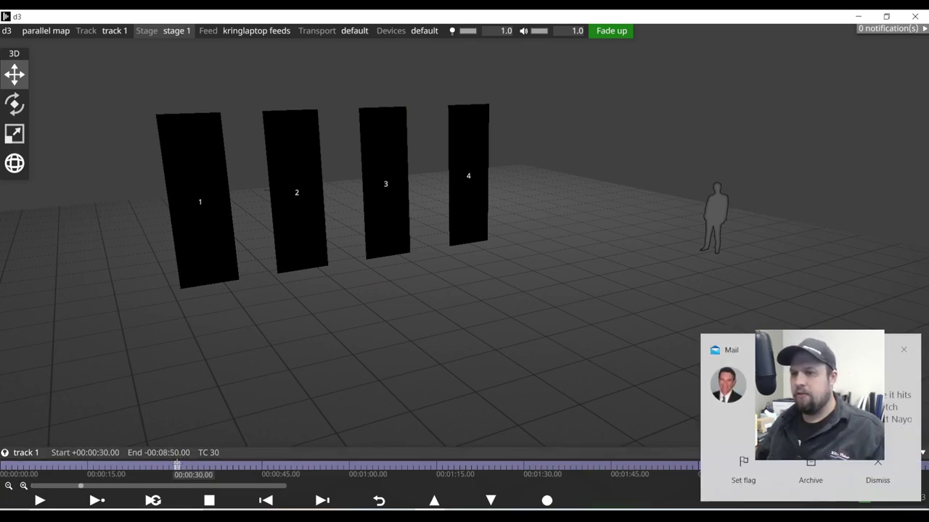
{"action": "left_click", "coordinate": [903, 350]}
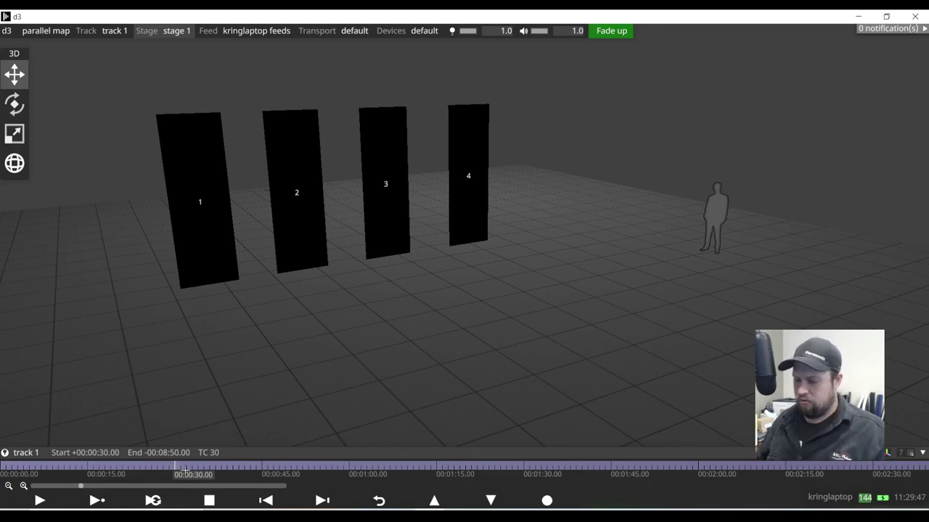
{"action": "right_click", "coordinate": [185, 470]}
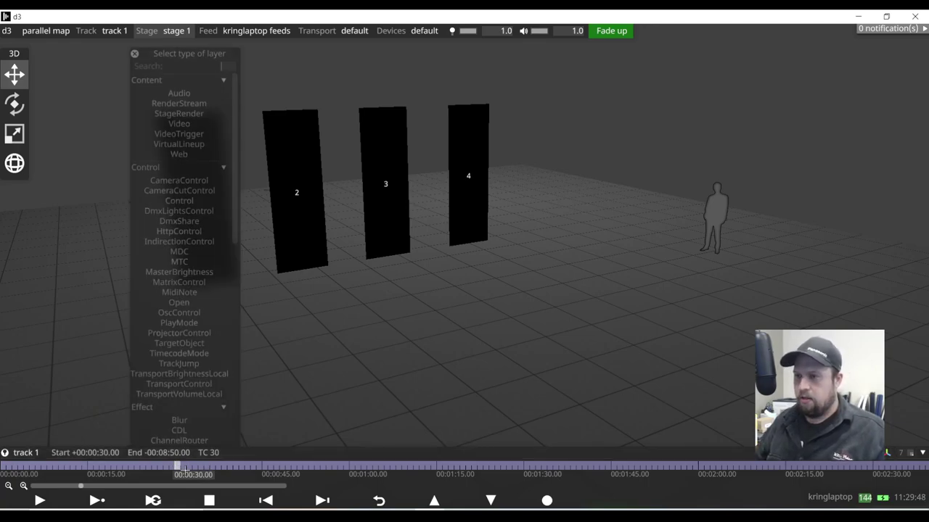
{"action": "left_click", "coordinate": [179, 125]}
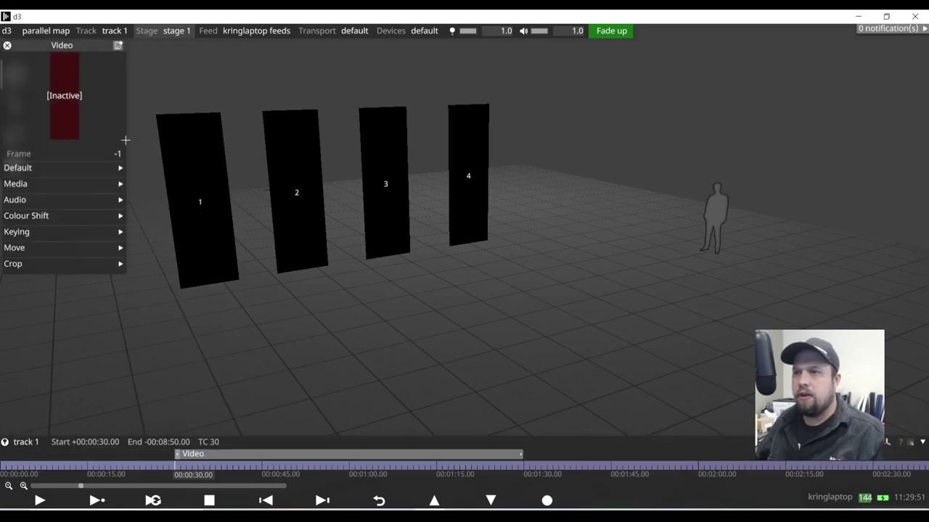
Assign george.jpg as the Video layer's media
{"action": "left_click", "coordinate": [34, 184]}
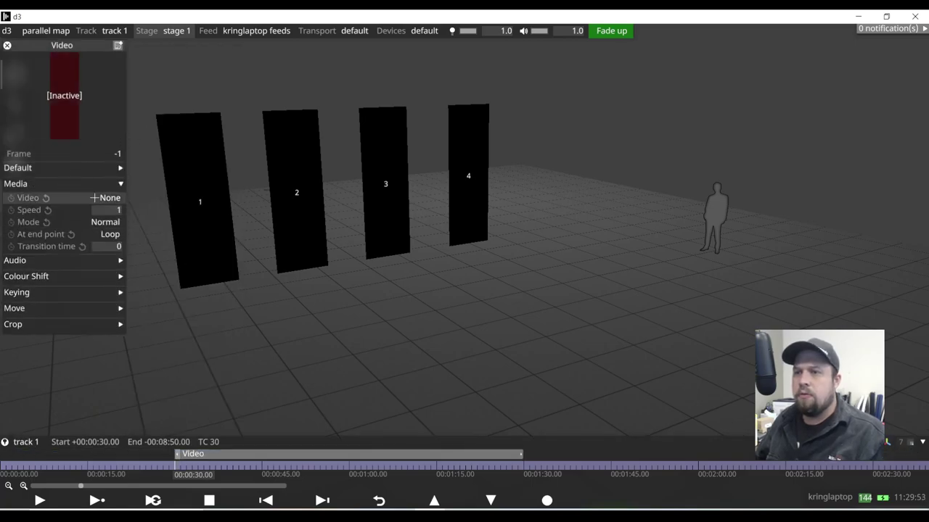
{"action": "left_click", "coordinate": [109, 197]}
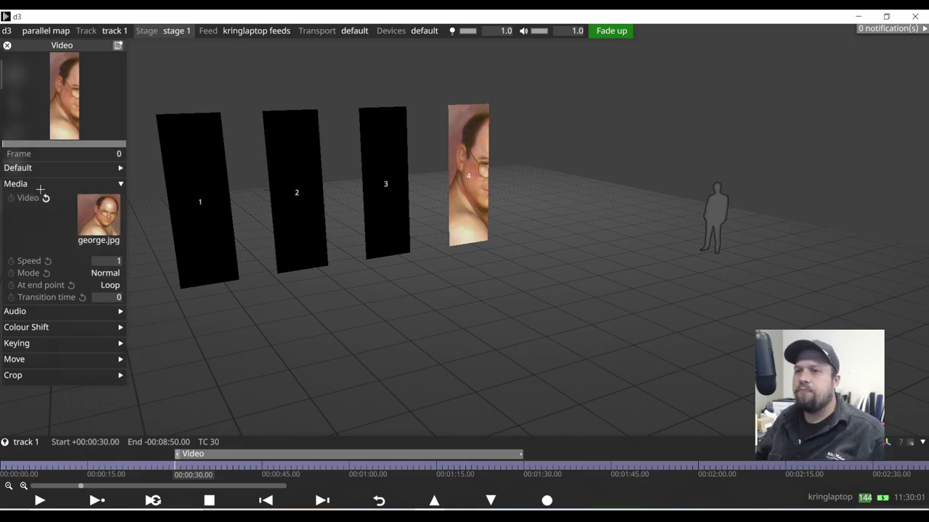
{"action": "left_click", "coordinate": [82, 185]}
Try the Video layer's direct mappings on screens 3, 2 and 1, back to 2, and finally 1
{"action": "left_click", "coordinate": [79, 168]}
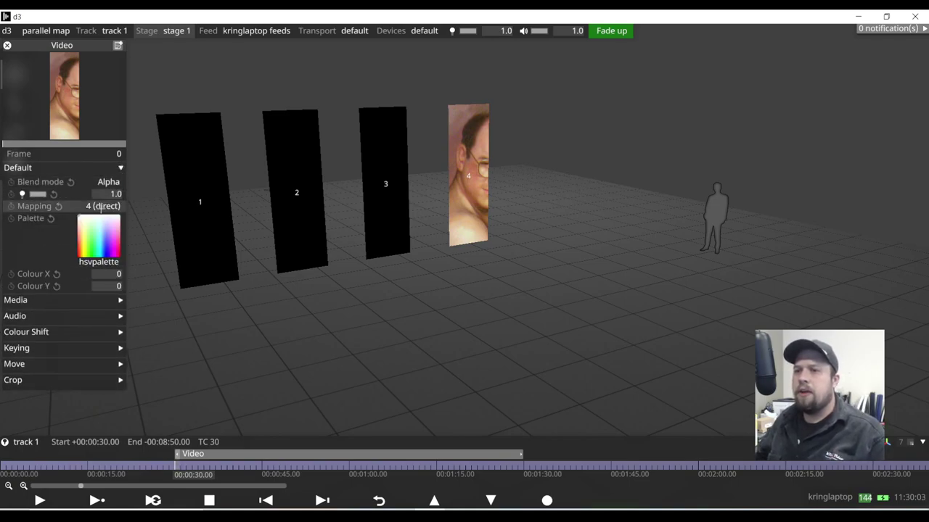
{"action": "left_click", "coordinate": [94, 206]}
{"action": "left_click", "coordinate": [259, 233]}
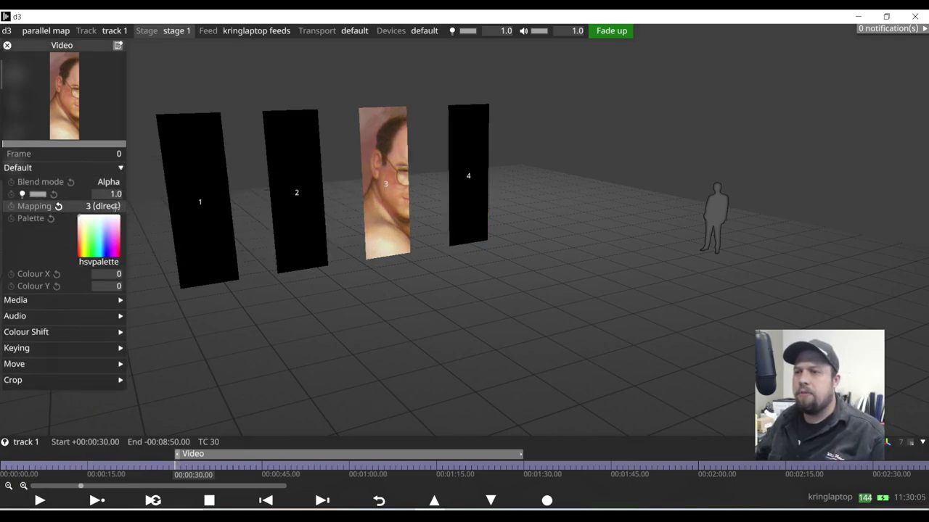
{"action": "left_click", "coordinate": [101, 206]}
{"action": "left_click", "coordinate": [206, 221]}
{"action": "left_click", "coordinate": [101, 206]}
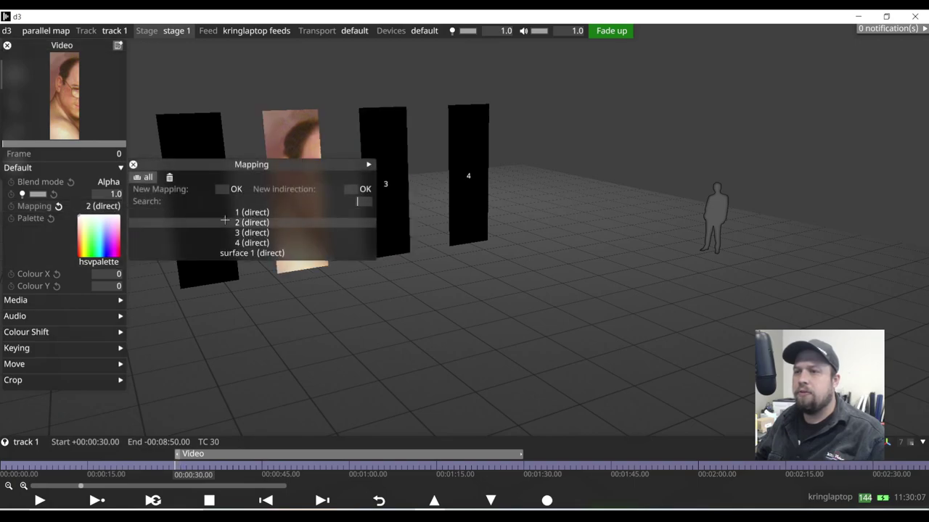
{"action": "left_click", "coordinate": [227, 211]}
{"action": "left_click", "coordinate": [95, 206]}
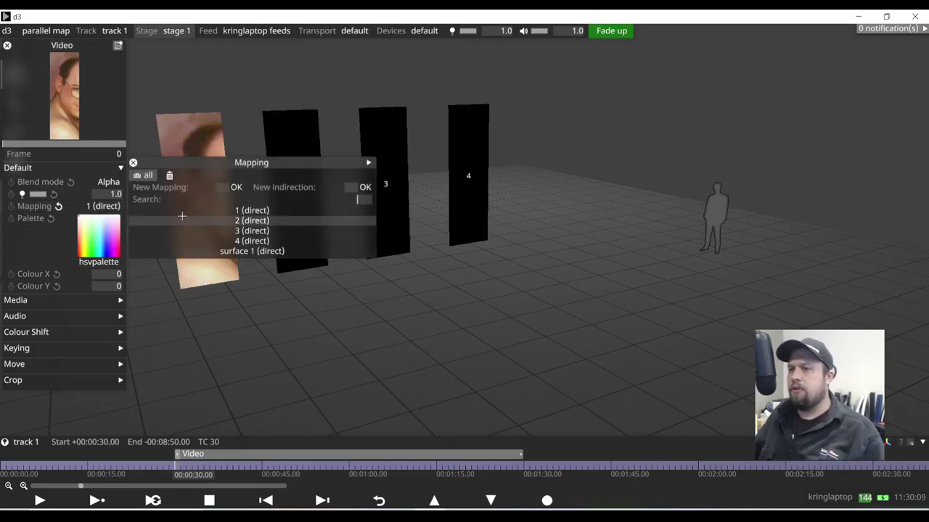
{"action": "left_click", "coordinate": [276, 222]}
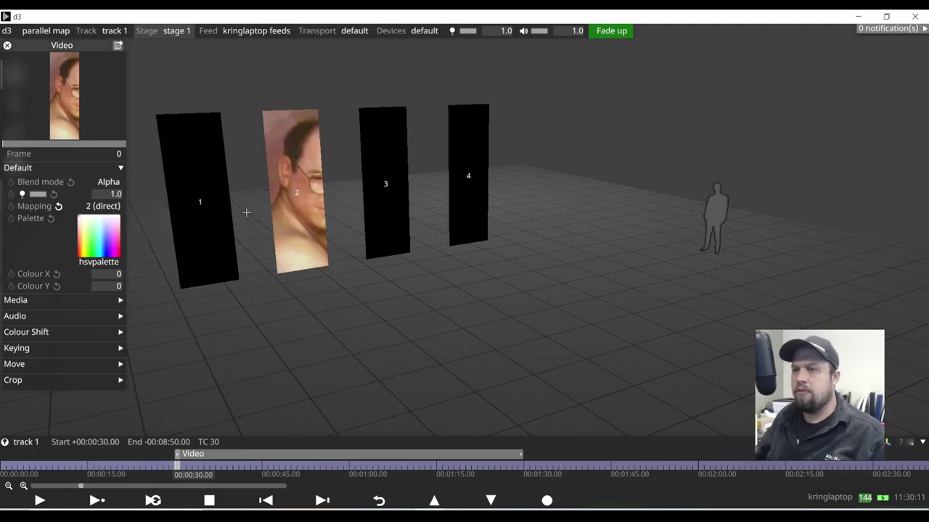
{"action": "left_click", "coordinate": [113, 206]}
{"action": "left_click", "coordinate": [270, 207]}
Create a new mapping named Parallel for the Video layer, using the Parallel geometric type
{"action": "left_click", "coordinate": [102, 206]}
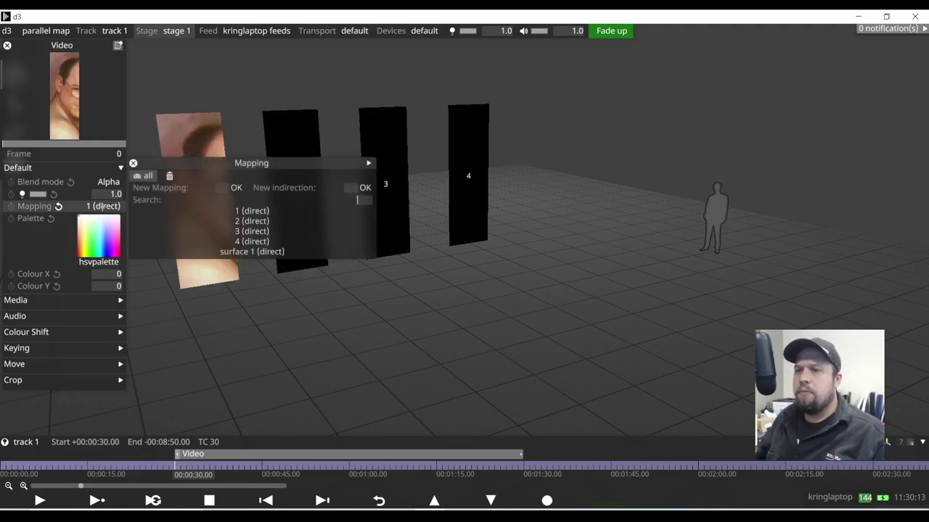
{"action": "left_click", "coordinate": [223, 188]}
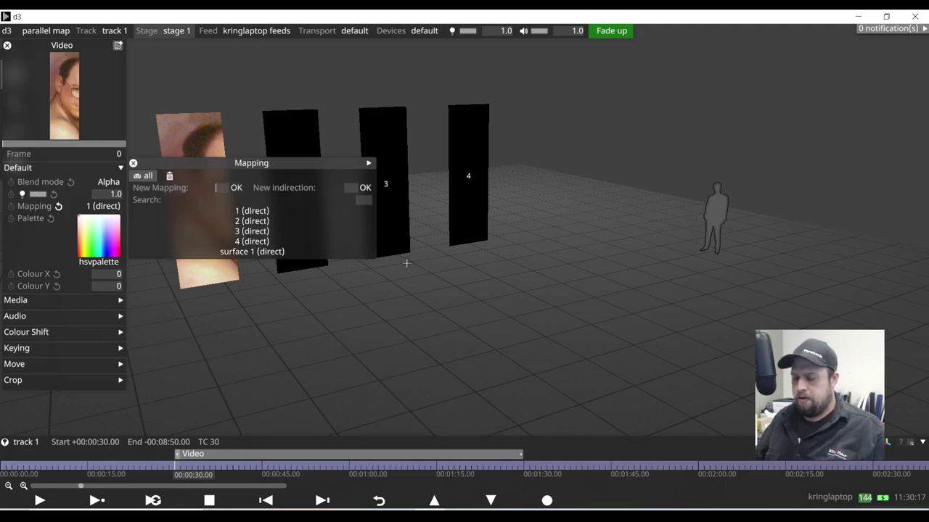
{"action": "type", "text": "Parallel"}
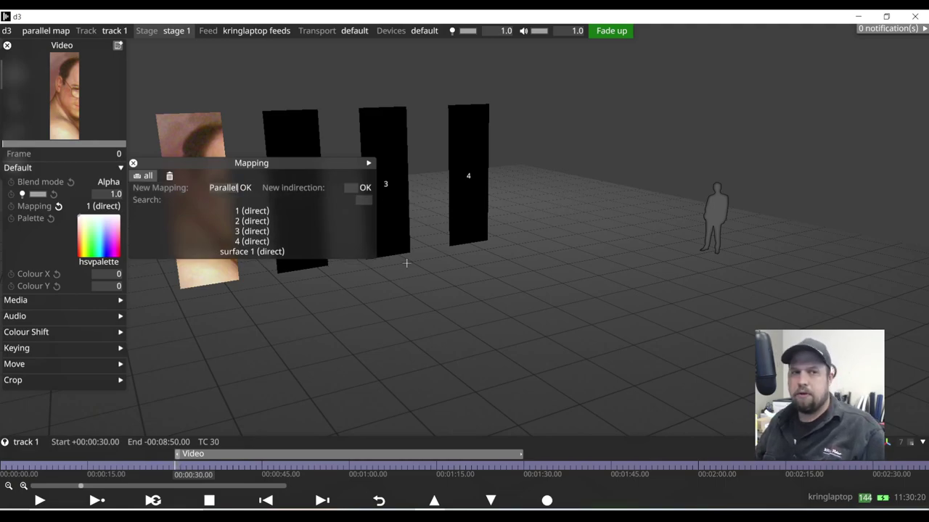
{"action": "key", "text": "Return"}
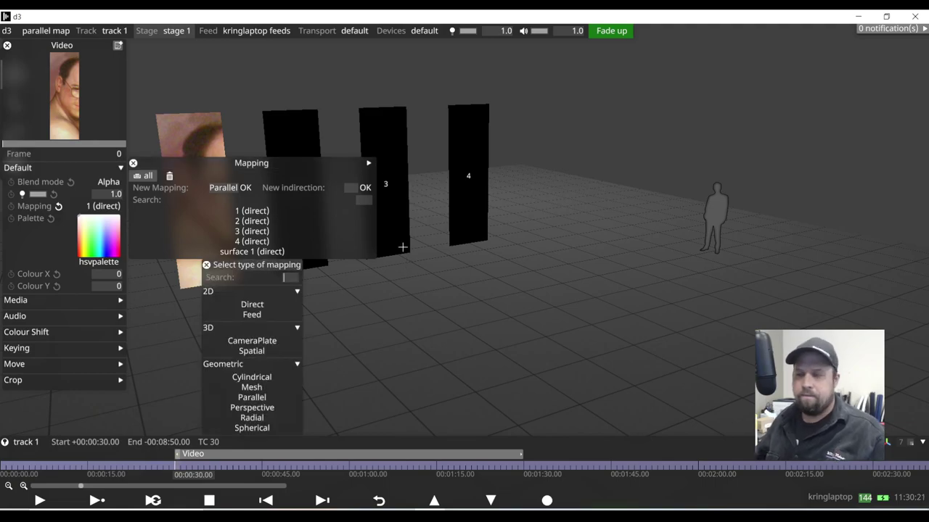
{"action": "left_click", "coordinate": [252, 398]}
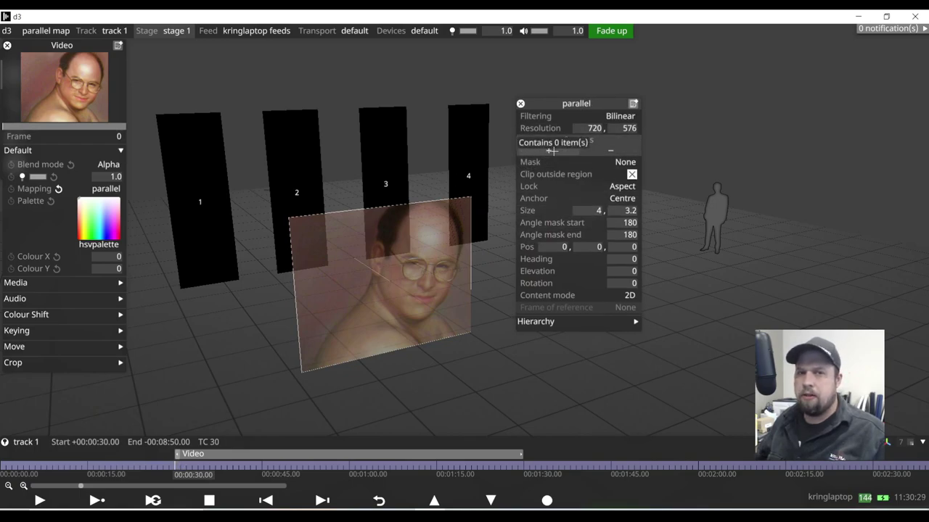
Add LED screens 1, 2, 3 and 4 to the parallel mapping's screens
{"action": "left_click", "coordinate": [549, 151]}
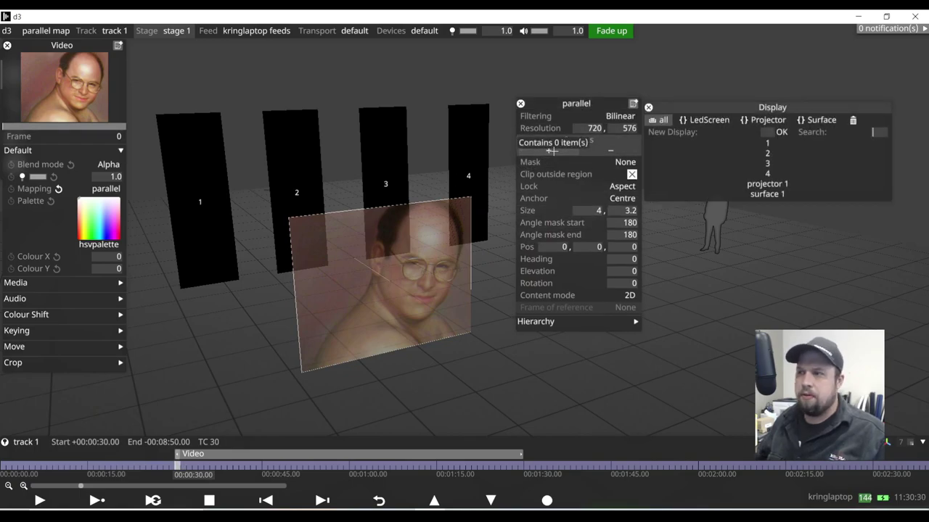
{"action": "left_click", "coordinate": [783, 153]}
{"action": "left_click", "coordinate": [781, 154]}
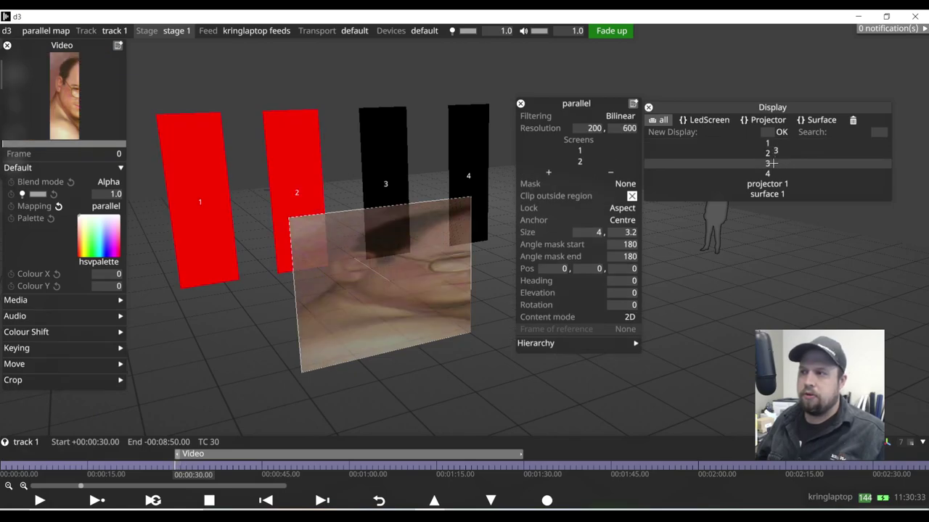
{"action": "left_click", "coordinate": [771, 163]}
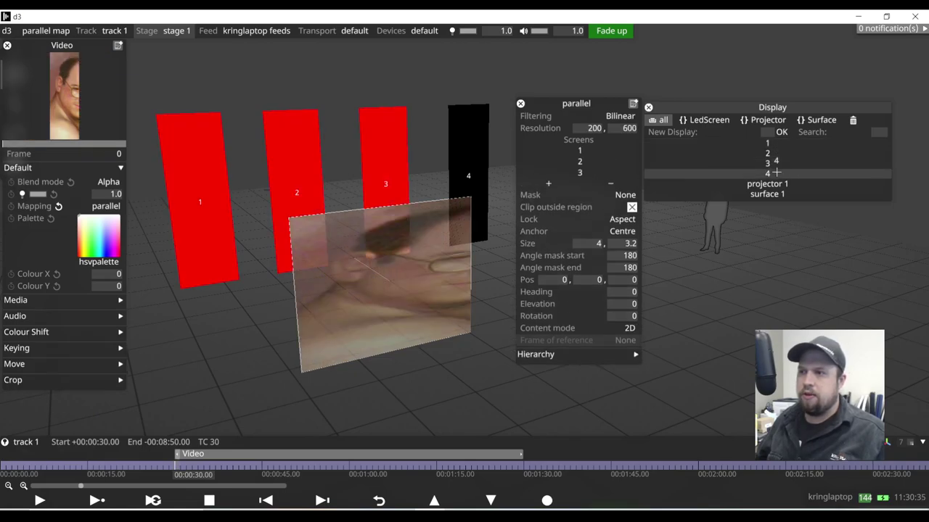
{"action": "left_click", "coordinate": [776, 173]}
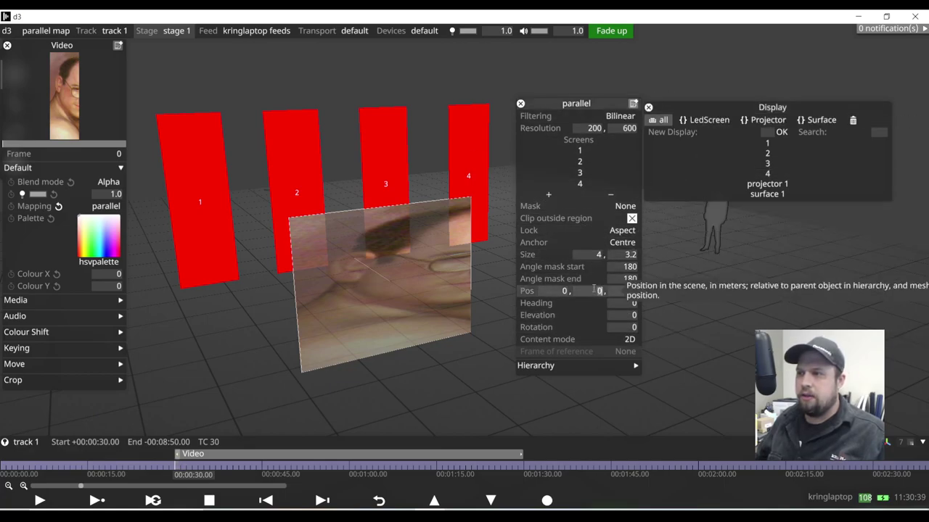
Set the parallel mapping's Y position to 2.1 and its aspect-locked size to 1.4 by 4.2
{"action": "scroll", "coordinate": [593, 289], "scroll_direction": "up", "scroll_amount": 20}
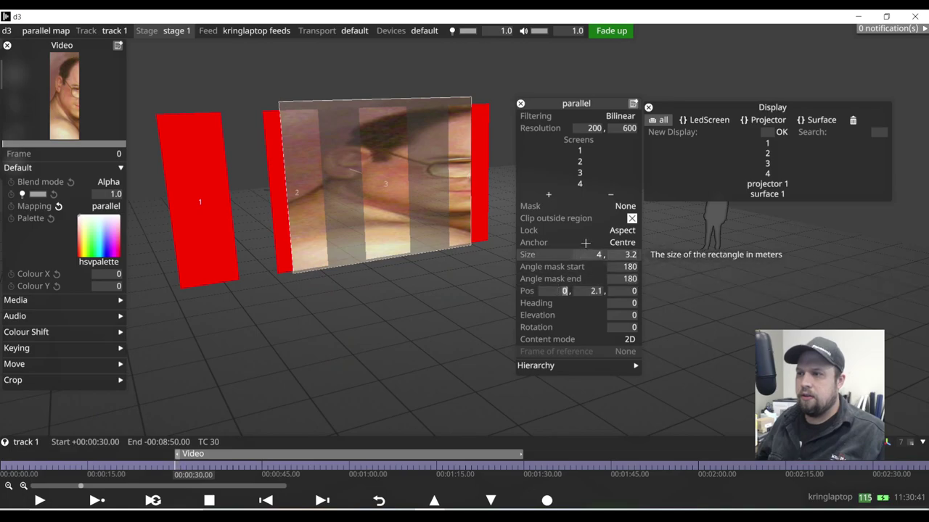
{"action": "left_click_drag", "start_coordinate": [595, 254], "coordinate": [730, 272]}
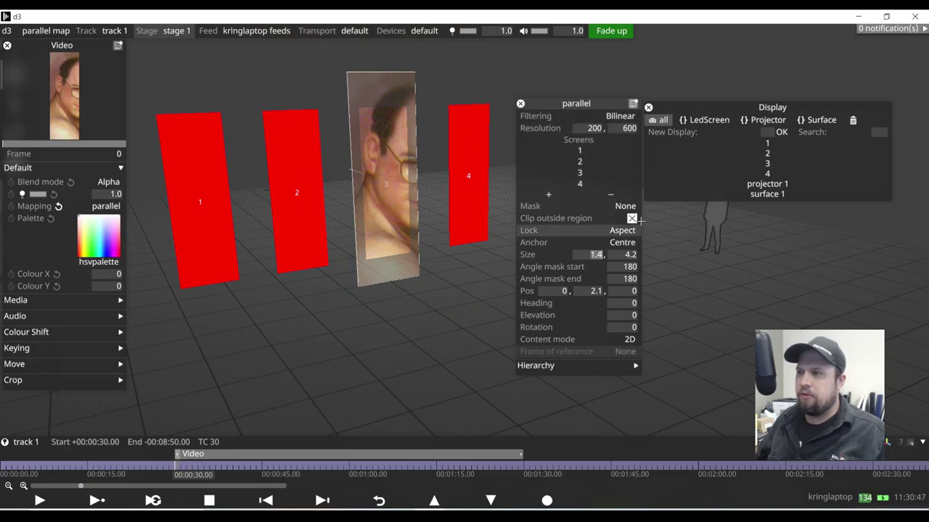
Turn off the parallel mapping's aspect lock and set its resolution to 1920 by 1080
{"action": "left_click", "coordinate": [582, 129]}
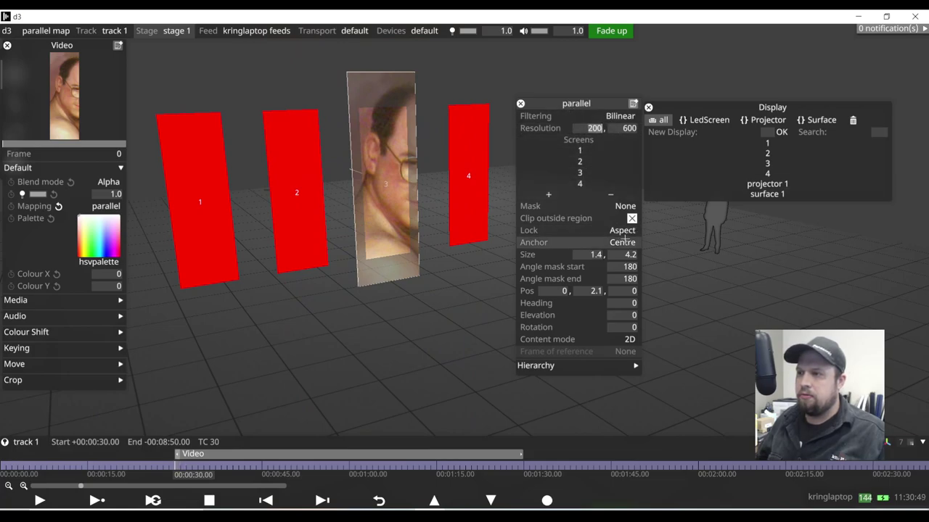
{"action": "left_click", "coordinate": [624, 230]}
{"action": "left_click", "coordinate": [653, 228]}
{"action": "type", "text": "1920"}
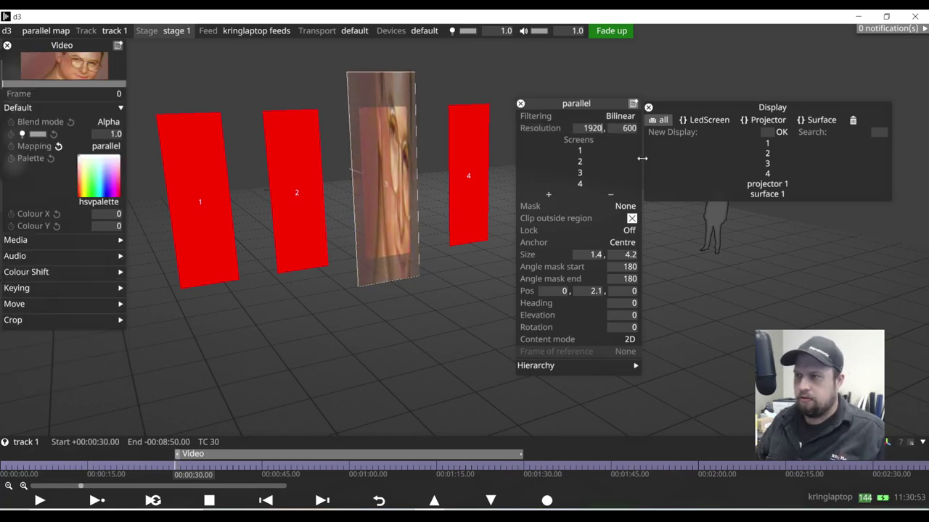
{"action": "type", "text": "1080"}
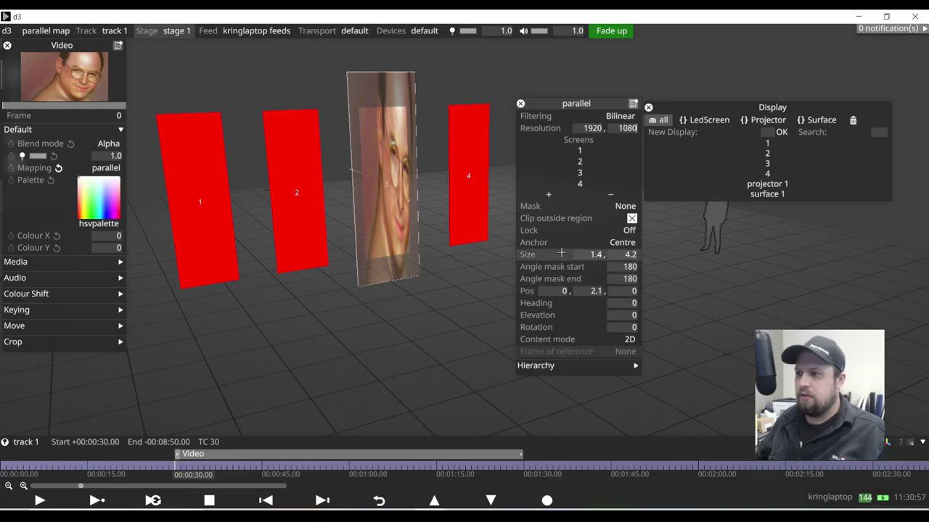
Resize the parallel mapping to 8.2 by 4.8 and shift its X position to -0.4 so it covers all four screens
{"action": "type", "text": "5.4"}
{"action": "key", "text": "Return"}
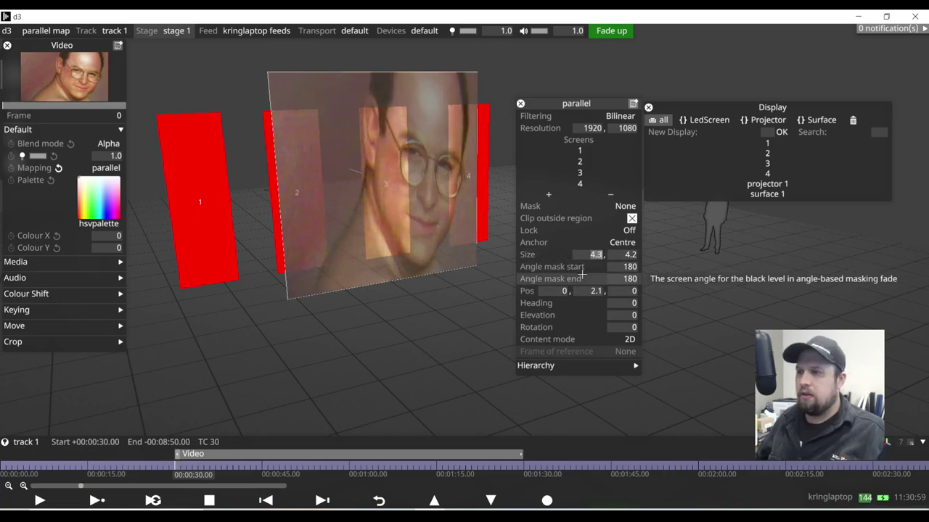
{"action": "left_click_drag", "start_coordinate": [579, 272], "coordinate": [592, 288]}
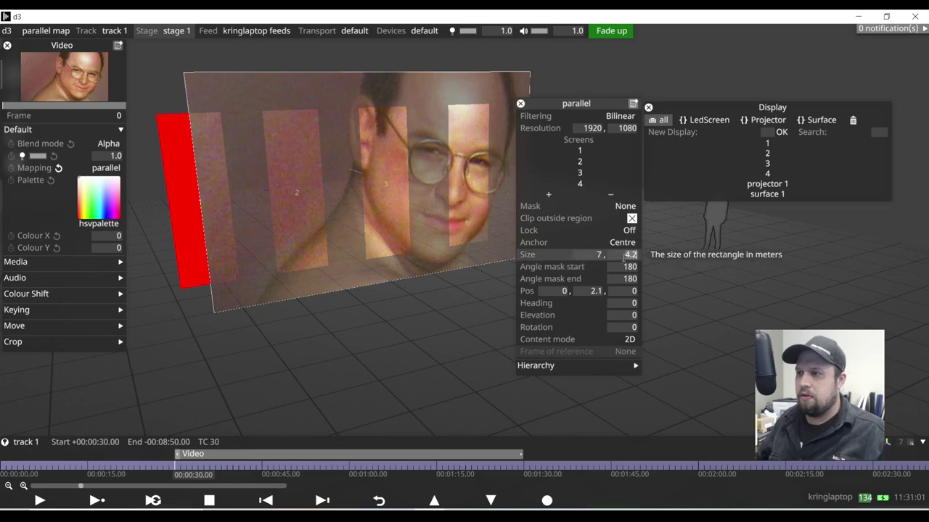
{"action": "left_click_drag", "start_coordinate": [635, 255], "coordinate": [636, 273]}
{"action": "left_click", "coordinate": [599, 256]}
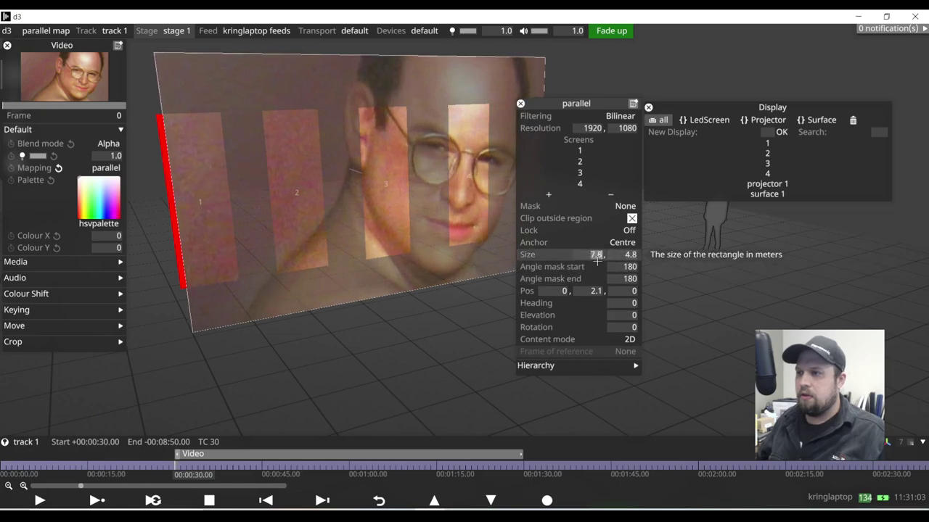
{"action": "scroll", "coordinate": [601, 269], "scroll_direction": "up", "scroll_amount": 4}
{"action": "left_click", "coordinate": [563, 294]}
{"action": "scroll", "coordinate": [565, 293], "scroll_direction": "down", "scroll_amount": 4}
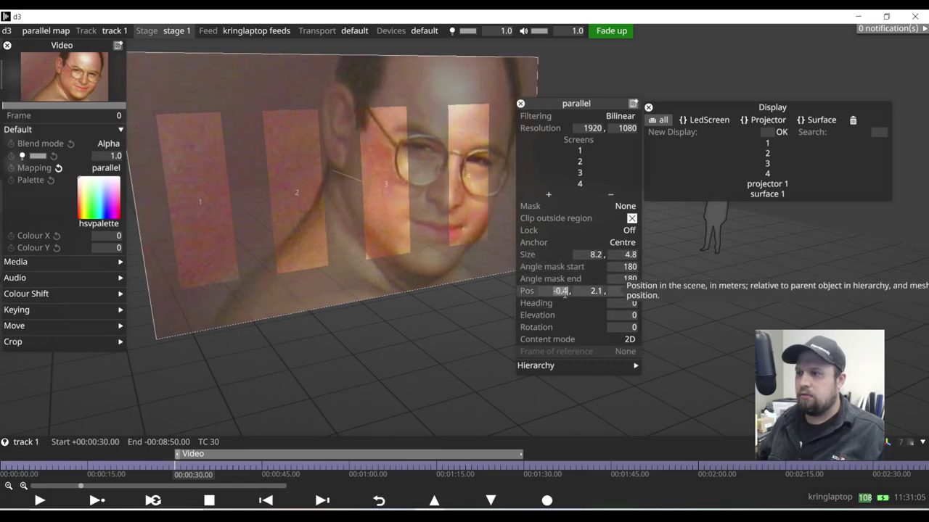
Fit the parallel mapping to the four screens with size 6.9 by 4.1, X position -0.7 and Y position 1.9, and close its settings
{"action": "left_click_drag", "start_coordinate": [563, 292], "coordinate": [563, 297]}
{"action": "left_click", "coordinate": [597, 294]}
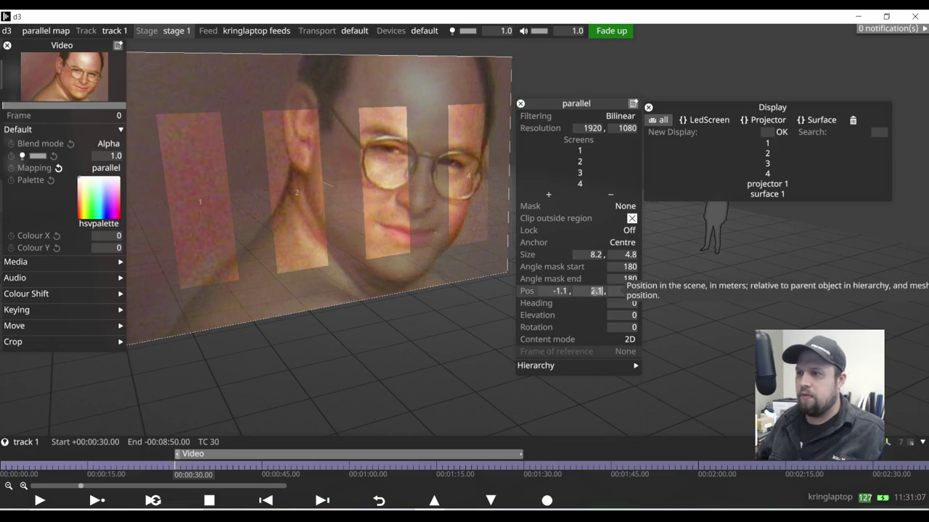
{"action": "scroll", "coordinate": [597, 293], "scroll_direction": "down", "scroll_amount": 5}
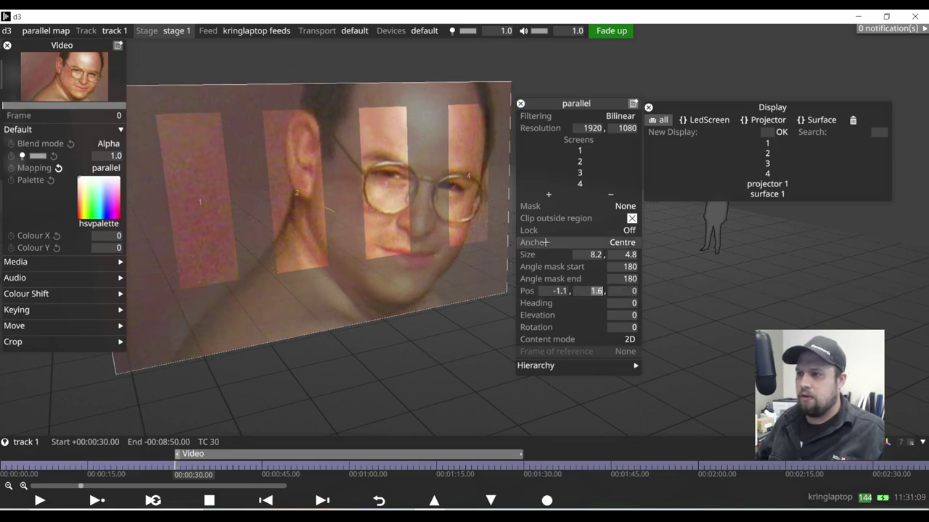
{"action": "left_click_drag", "start_coordinate": [413, 332], "coordinate": [428, 335]}
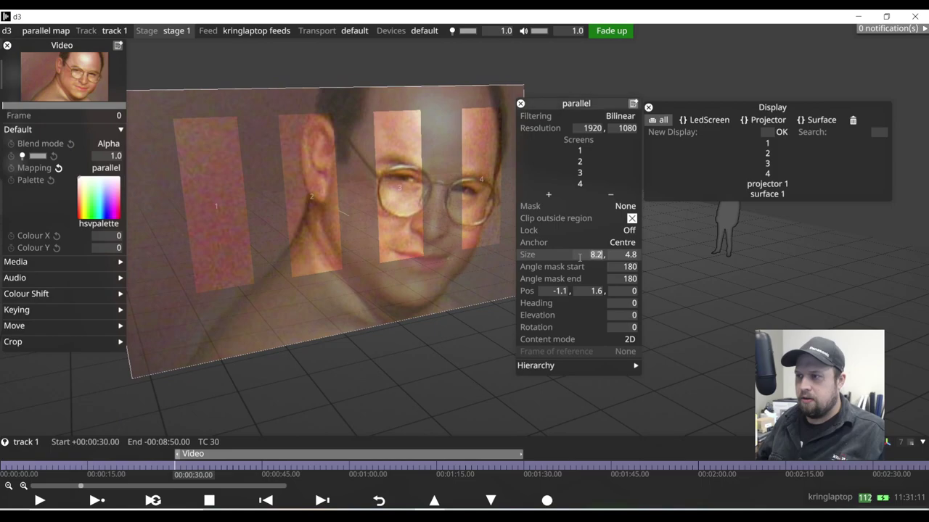
{"action": "left_click_drag", "start_coordinate": [588, 256], "coordinate": [589, 268]}
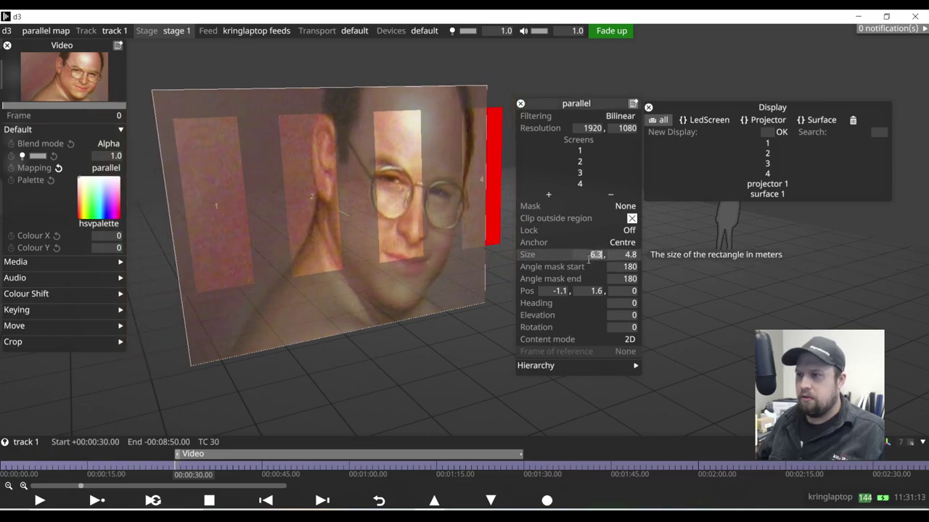
{"action": "left_click_drag", "start_coordinate": [562, 298], "coordinate": [560, 295]}
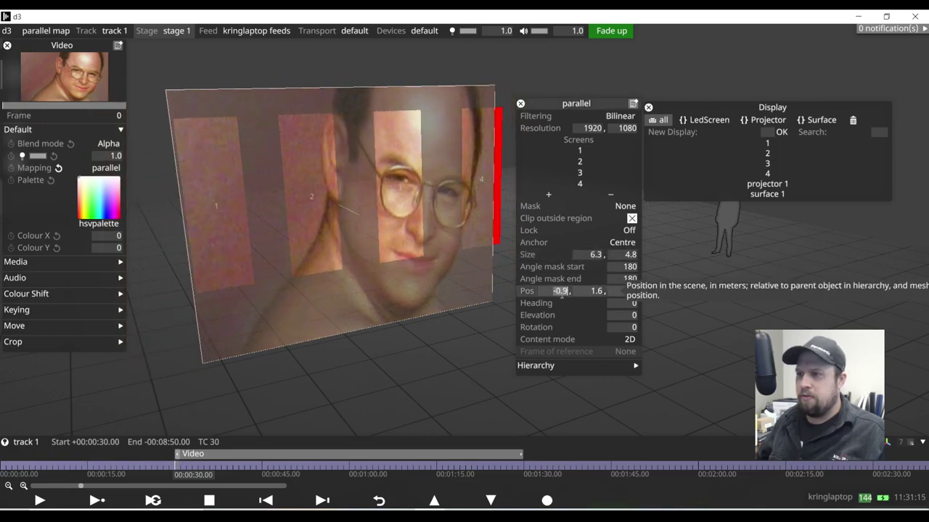
{"action": "left_click_drag", "start_coordinate": [593, 254], "coordinate": [596, 287]}
{"action": "left_click_drag", "start_coordinate": [628, 252], "coordinate": [628, 256]}
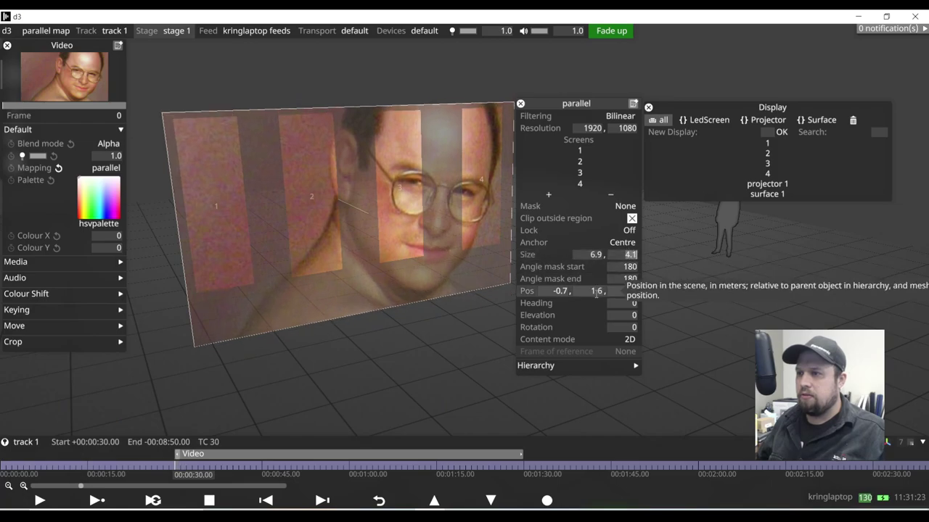
{"action": "left_click_drag", "start_coordinate": [596, 296], "coordinate": [595, 293]}
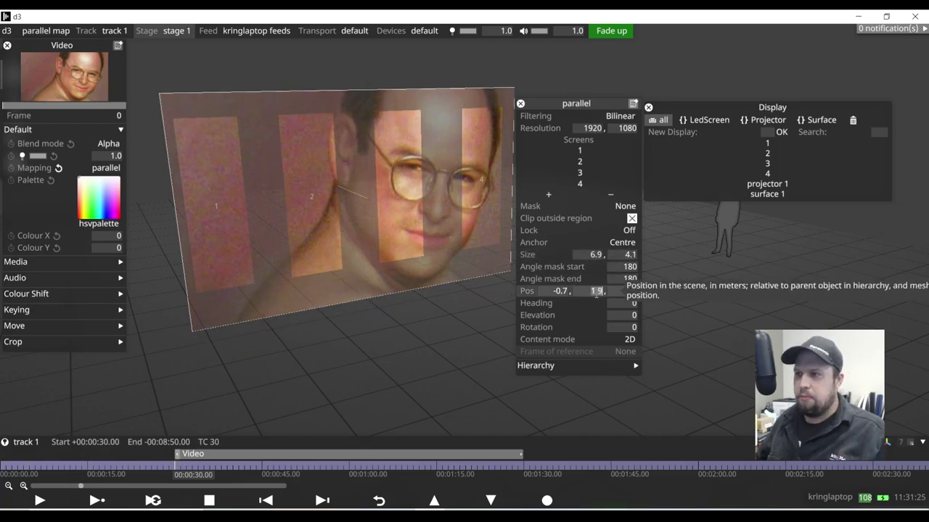
{"action": "left_click", "coordinate": [358, 338]}
{"action": "left_click", "coordinate": [352, 346]}
Add a second Video layer to the track, starting at 00:01:30
{"action": "left_click_drag", "start_coordinate": [429, 306], "coordinate": [444, 280]}
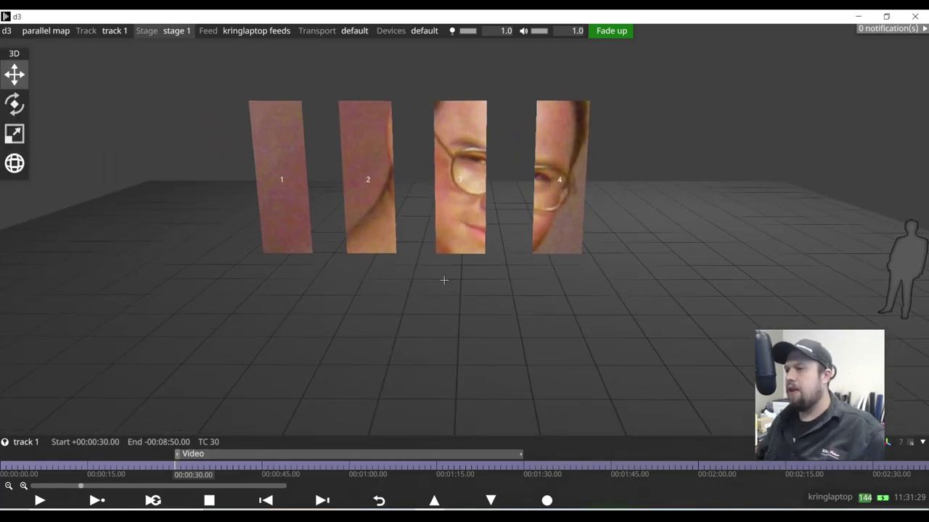
{"action": "scroll", "coordinate": [436, 279], "scroll_direction": "up", "scroll_amount": 3}
{"action": "middle_click_drag", "start_coordinate": [396, 278], "coordinate": [527, 253]}
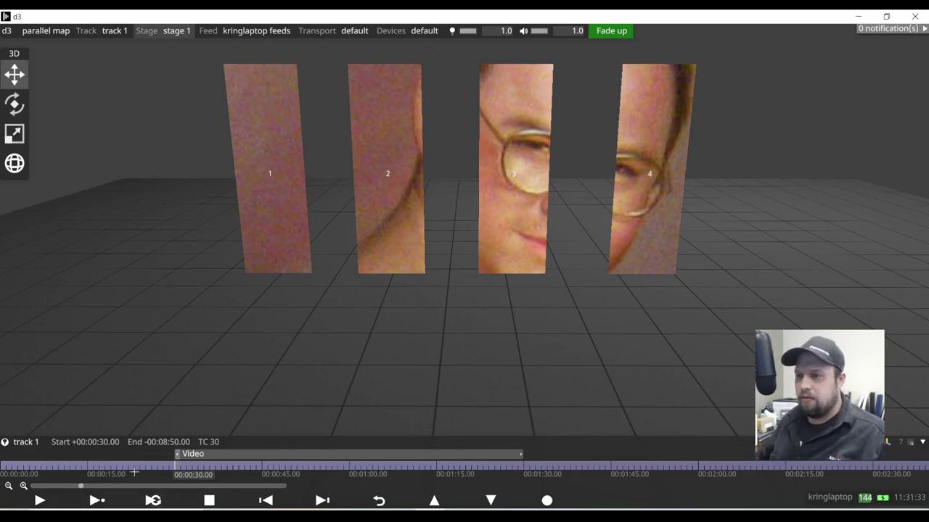
{"action": "left_click", "coordinate": [527, 468]}
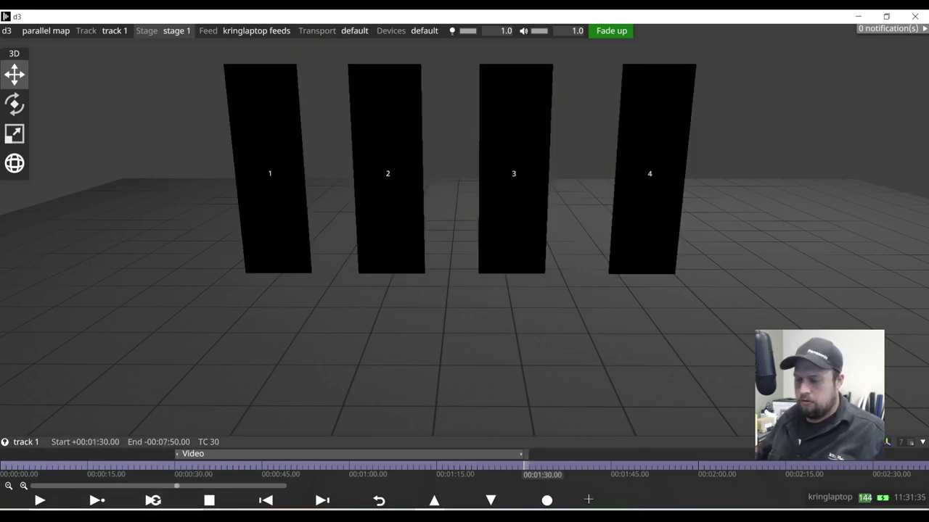
{"action": "left_click", "coordinate": [589, 499]}
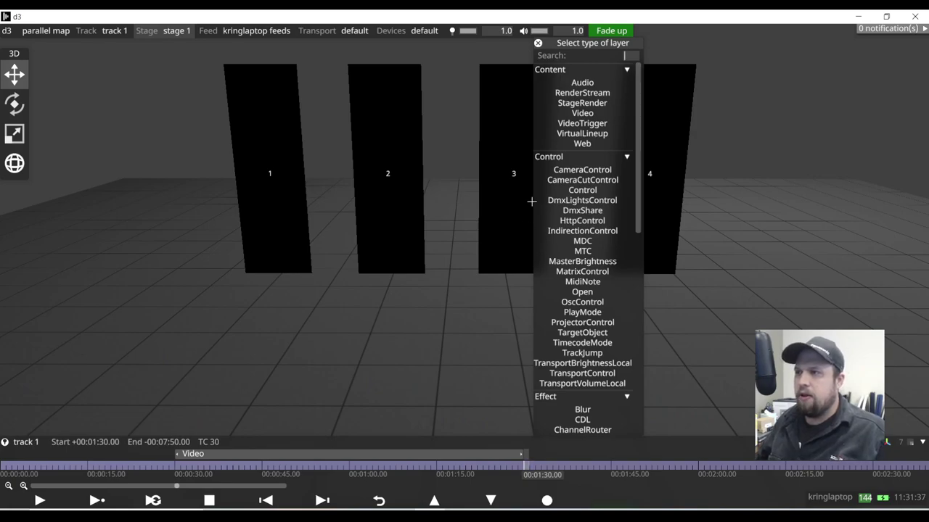
{"action": "left_click", "coordinate": [581, 113]}
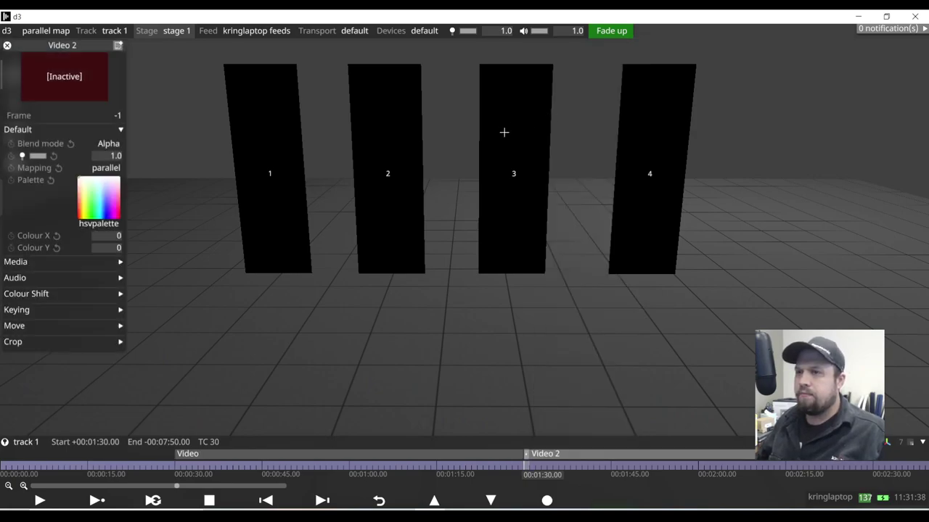
Assign the d3_color_16-9.png test pattern to the new Video layer on the parallel mapping
{"action": "left_click", "coordinate": [102, 168]}
{"action": "left_click", "coordinate": [292, 206]}
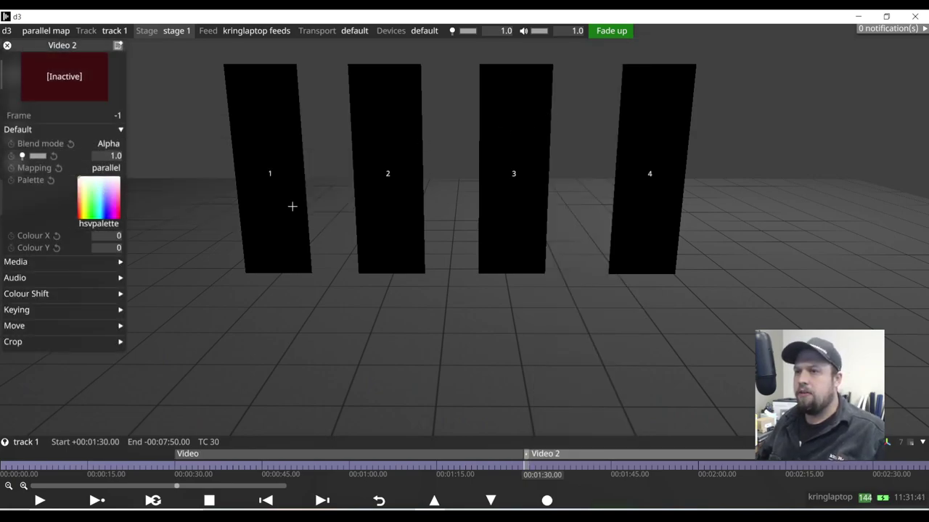
{"action": "left_click", "coordinate": [99, 262]}
{"action": "left_click", "coordinate": [110, 275]}
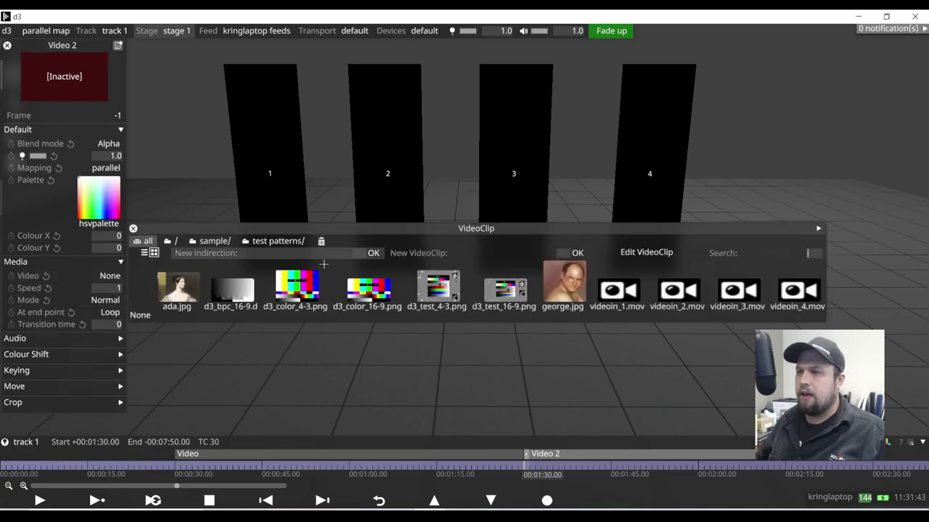
{"action": "left_click", "coordinate": [364, 285]}
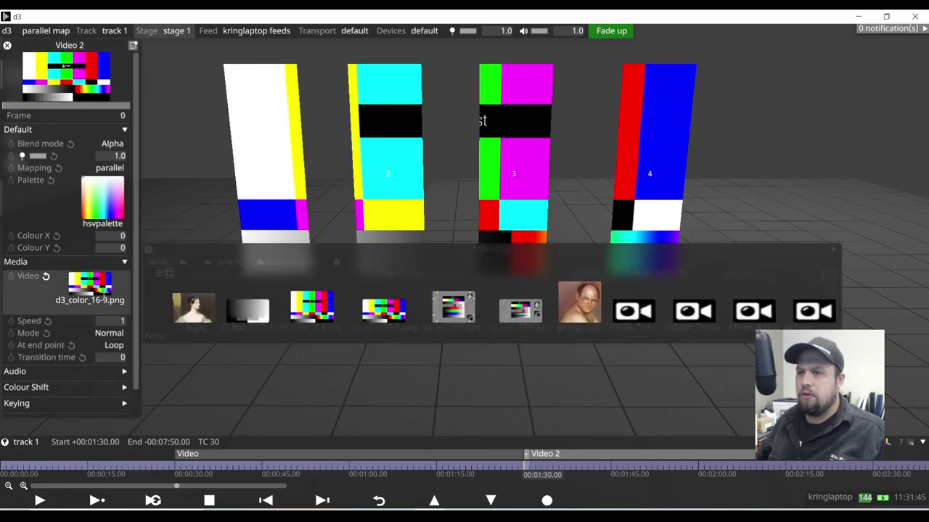
Swap the new Video layer's clip to ada.jpg and then to the d3_bpc_16-9 greyscale pattern
{"action": "left_click", "coordinate": [102, 286]}
{"action": "left_click", "coordinate": [192, 309]}
{"action": "left_click", "coordinate": [102, 287]}
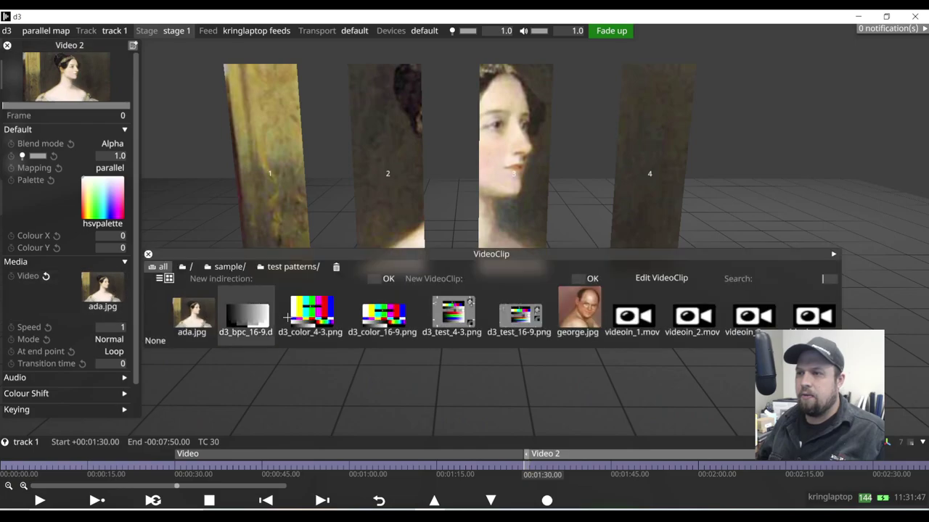
{"action": "left_click", "coordinate": [240, 315]}
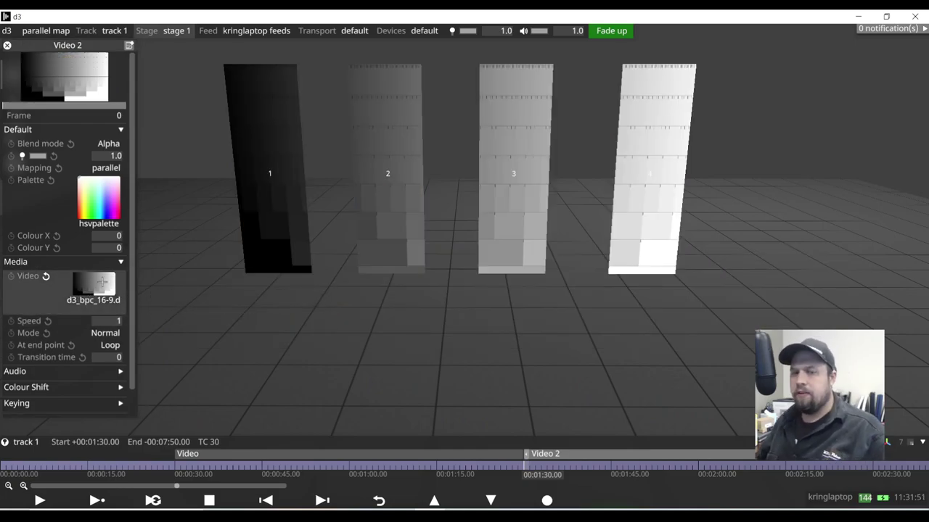